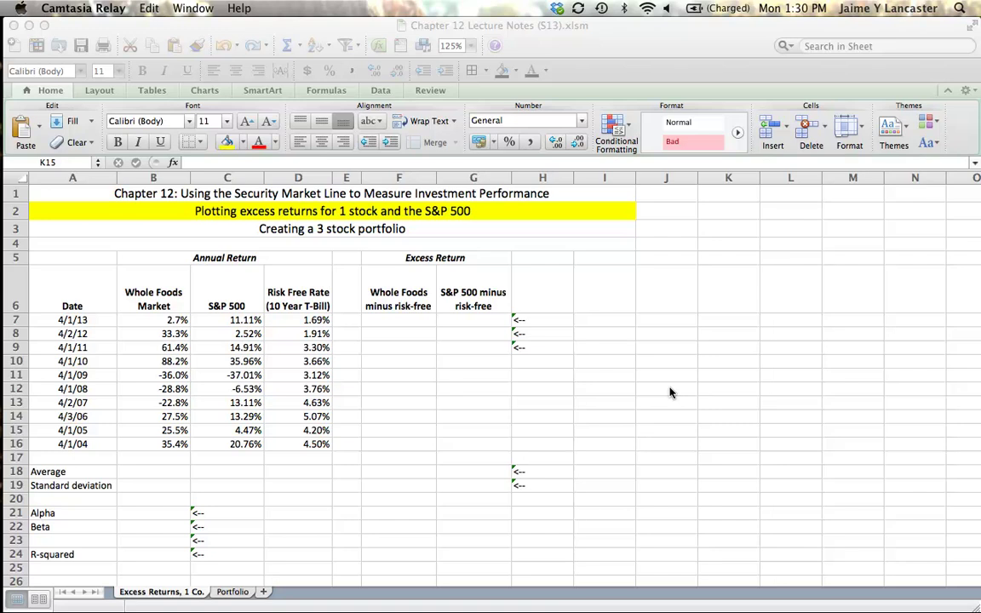
- Calculate the first Whole Foods excess return in F7 by subtracting the risk-free rate from the stock's return with =B7-D7
left_click(436, 257)
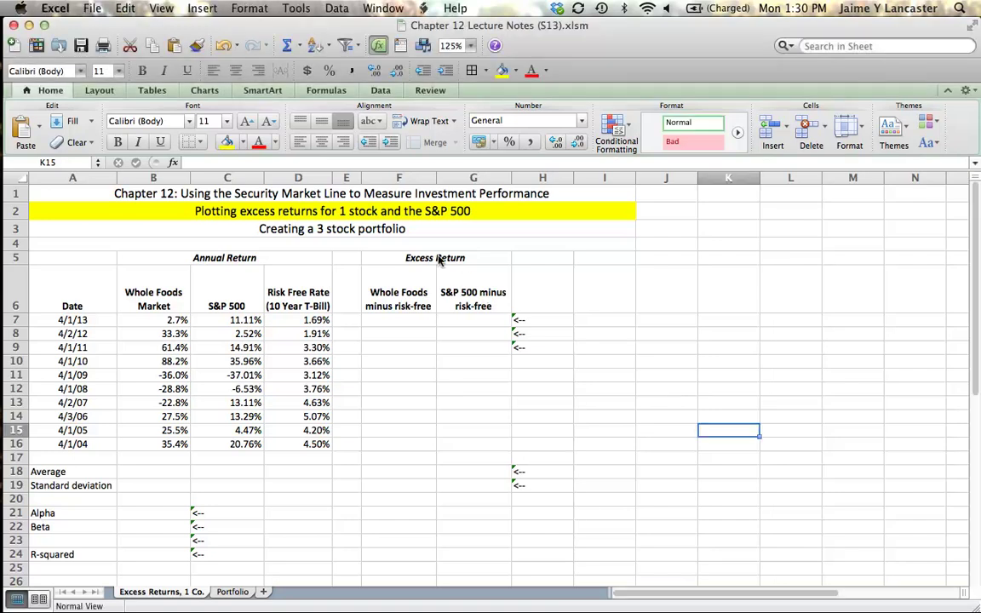
left_click(437, 257)
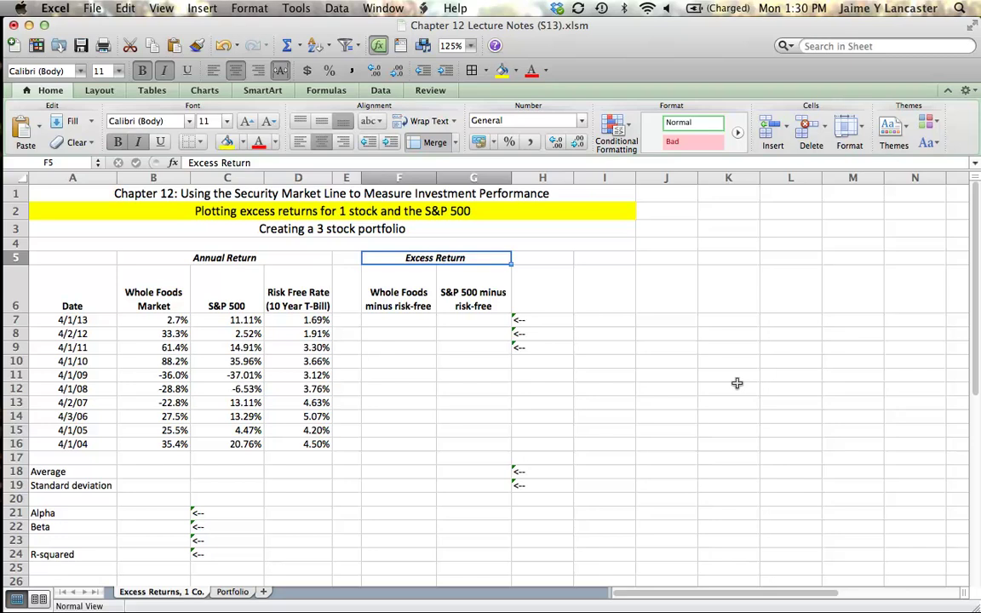
left_click(405, 328)
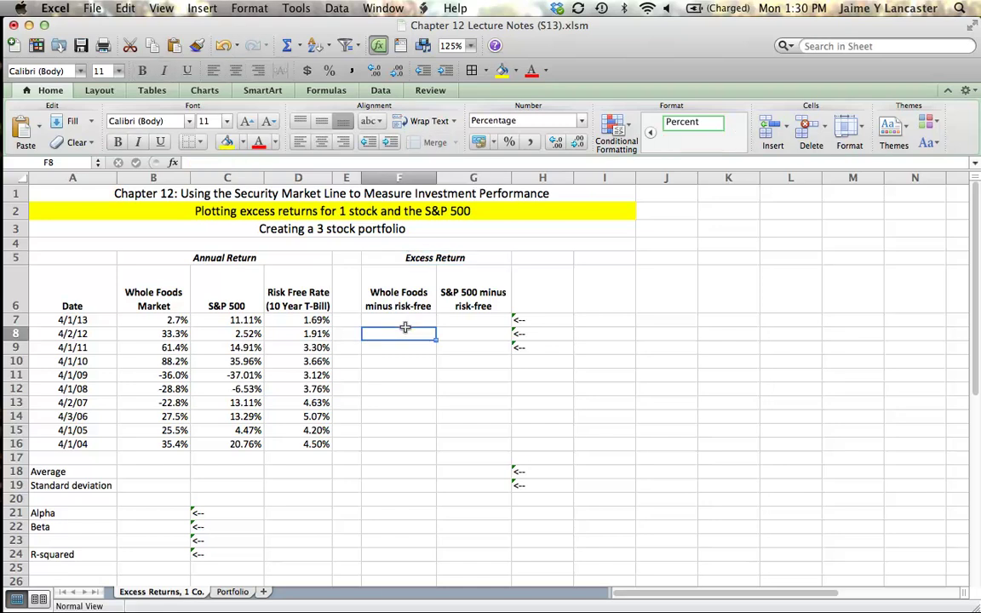
left_click(411, 318)
type("=")
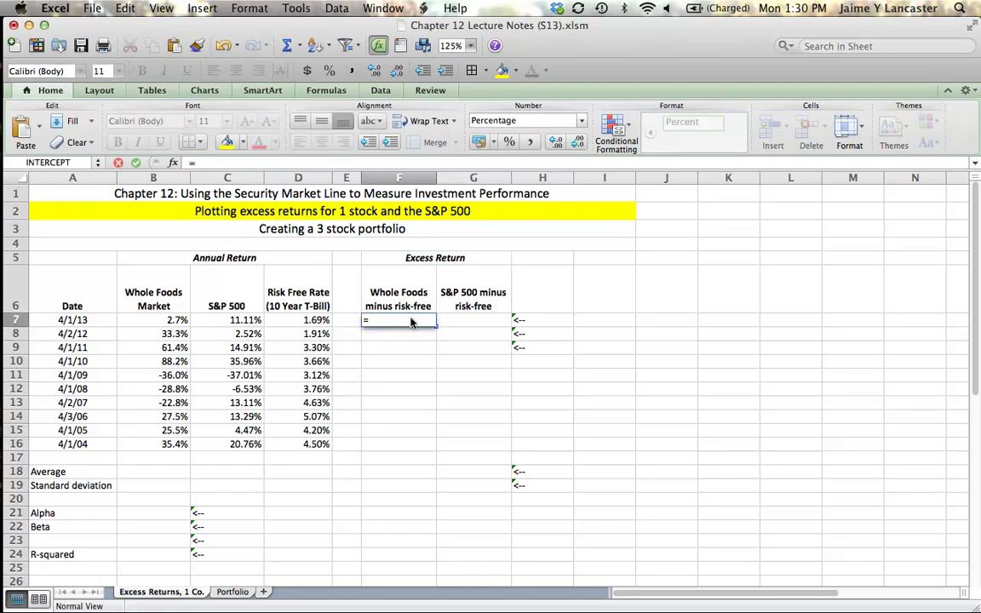
left_click(151, 321)
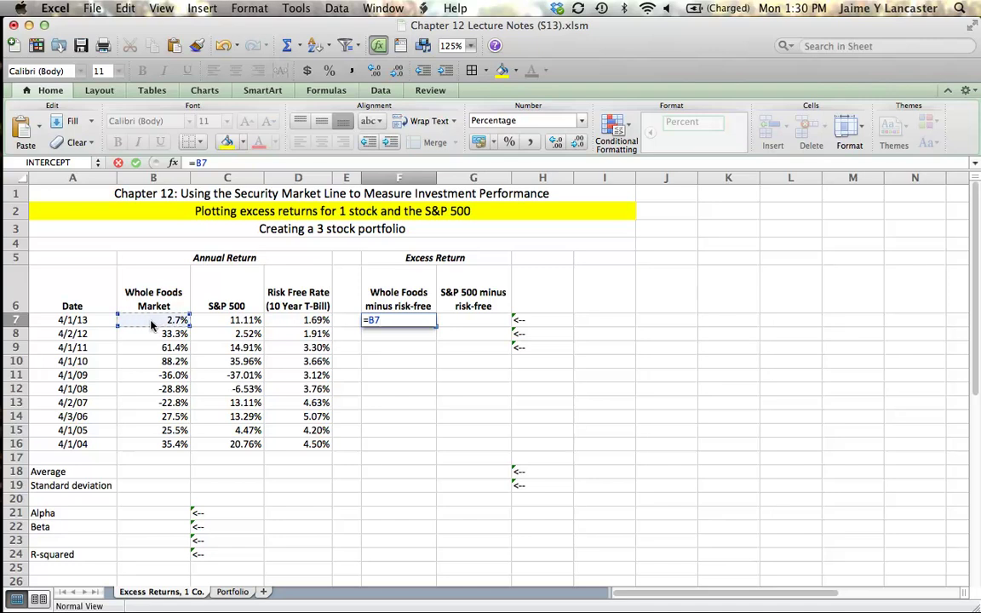
type("-")
left_click(301, 321)
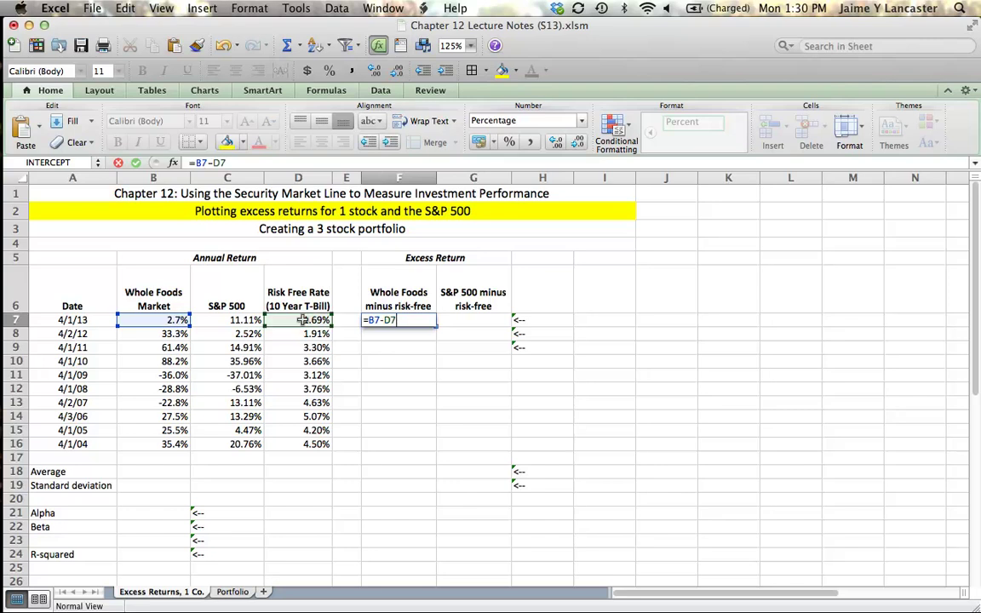
left_click_drag(302, 320, 425, 321)
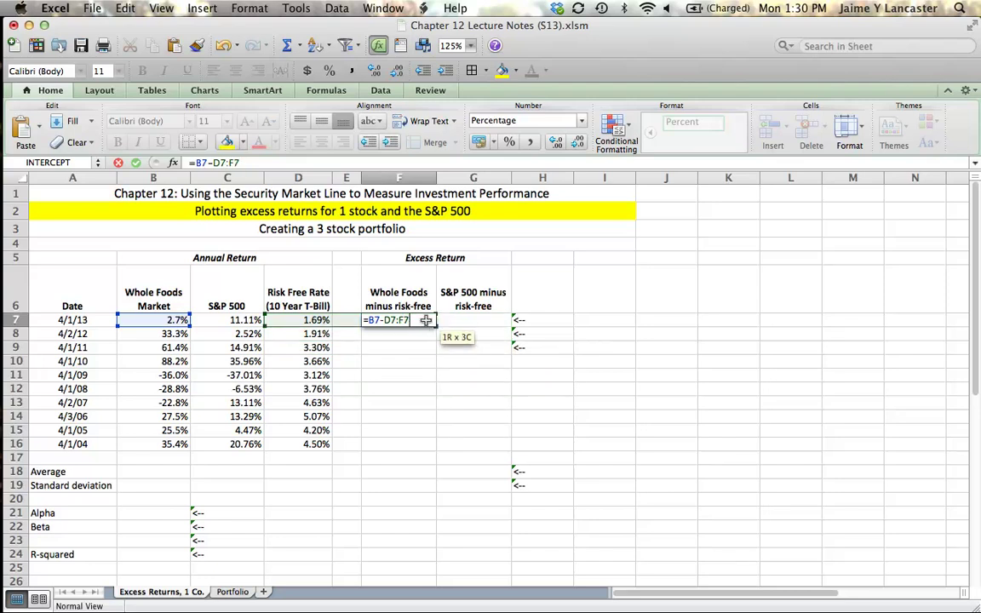
key("BackSpace")
key("BackSpace")
key("BackSpace")
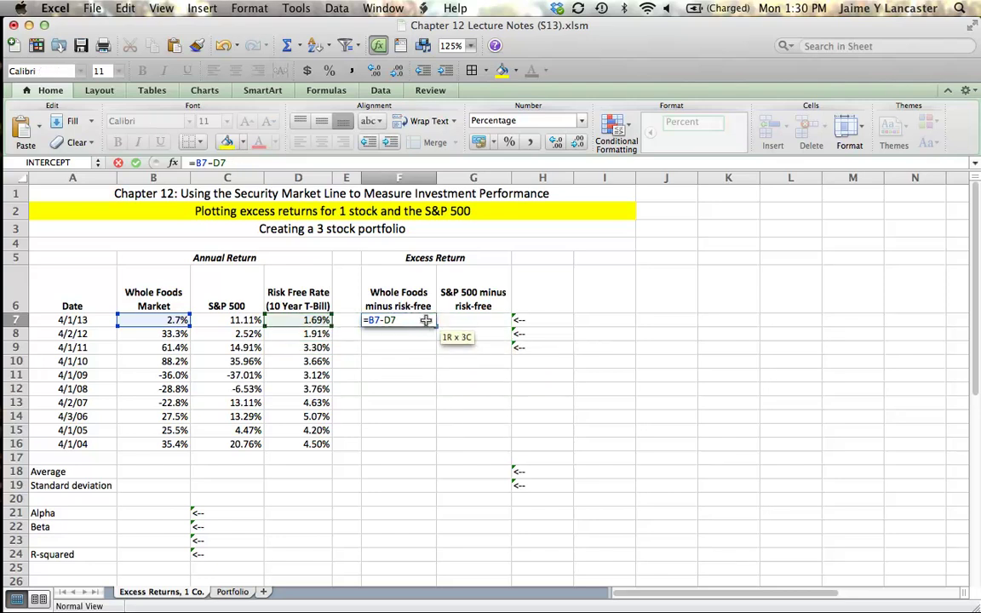
key("Return")
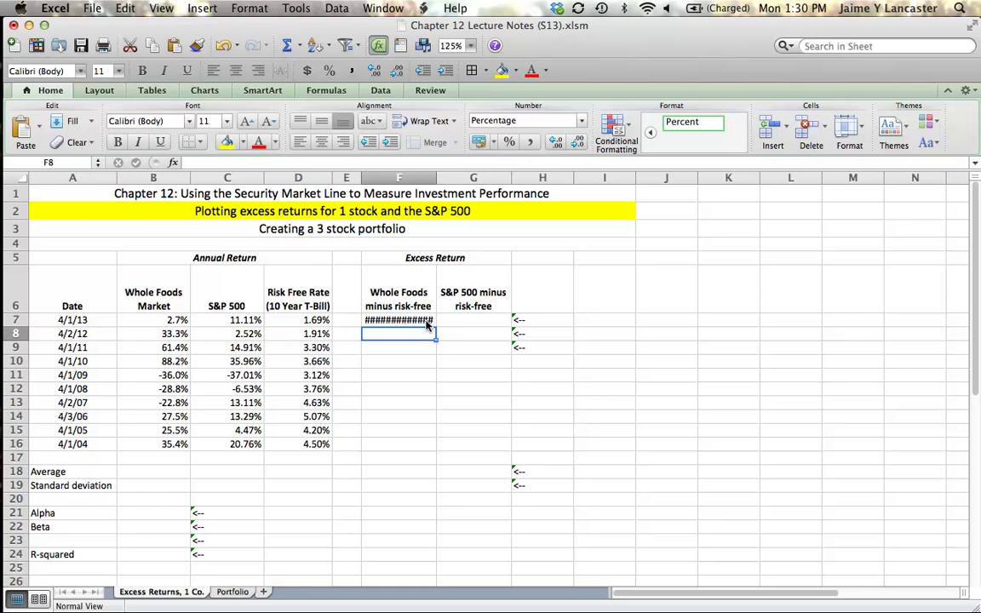
- Format F7 as a percentage with two decimal places and copy its formula down through F16
left_click(426, 321)
left_click(509, 141)
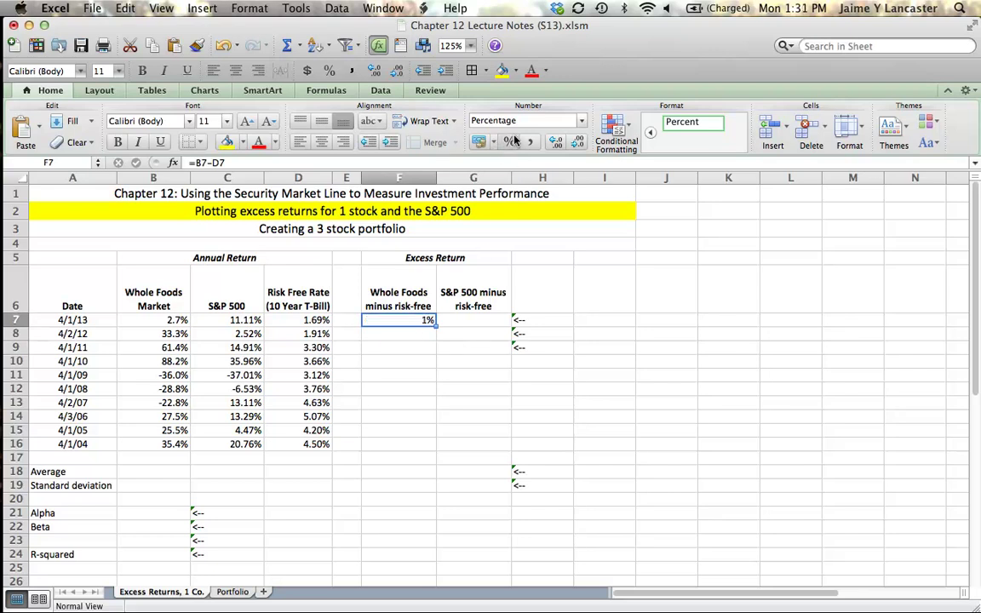
left_click(555, 142)
left_click(558, 141)
left_click(718, 336)
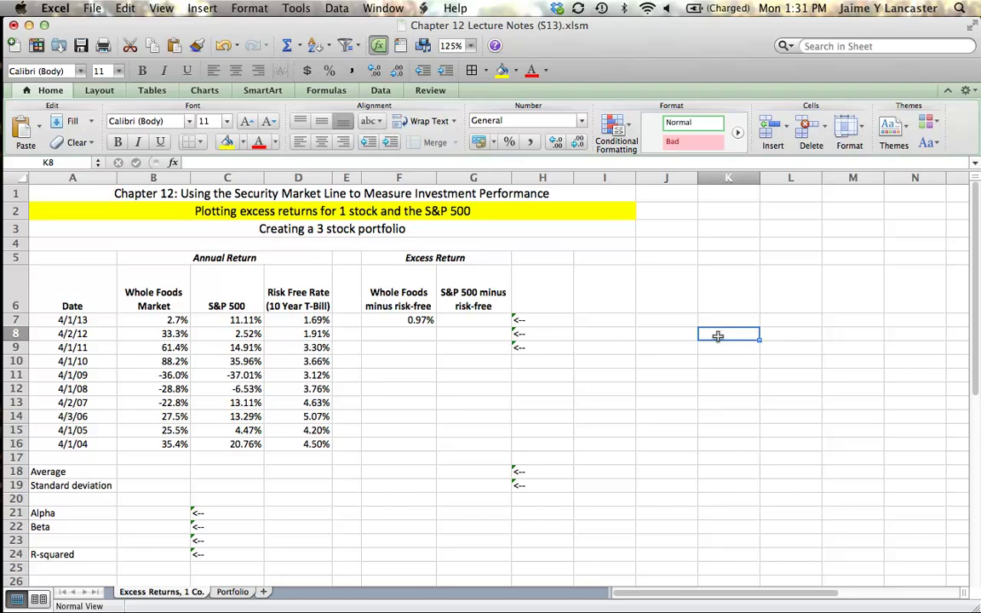
left_click(418, 322)
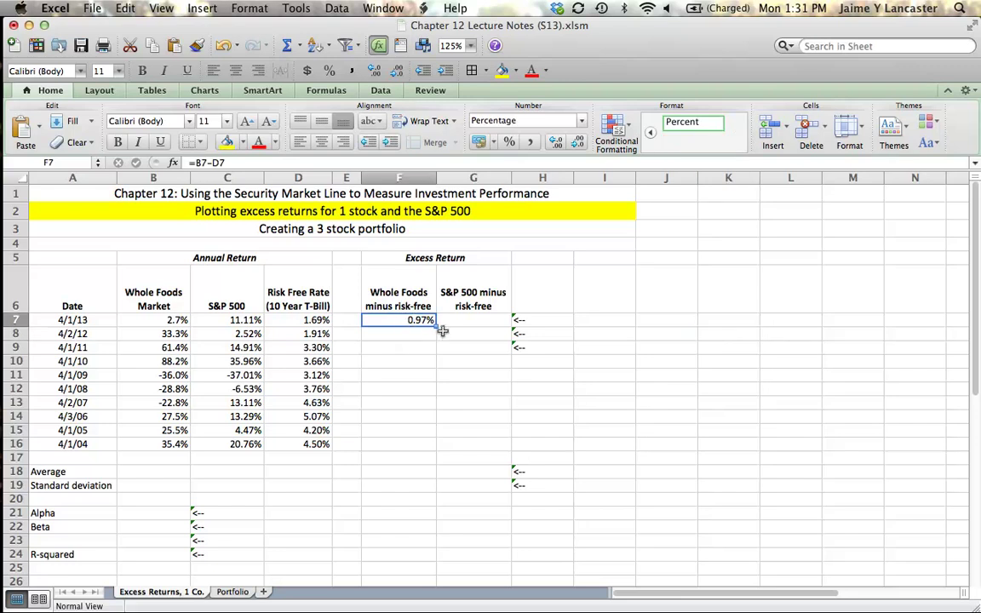
left_click_drag(436, 326, 426, 446)
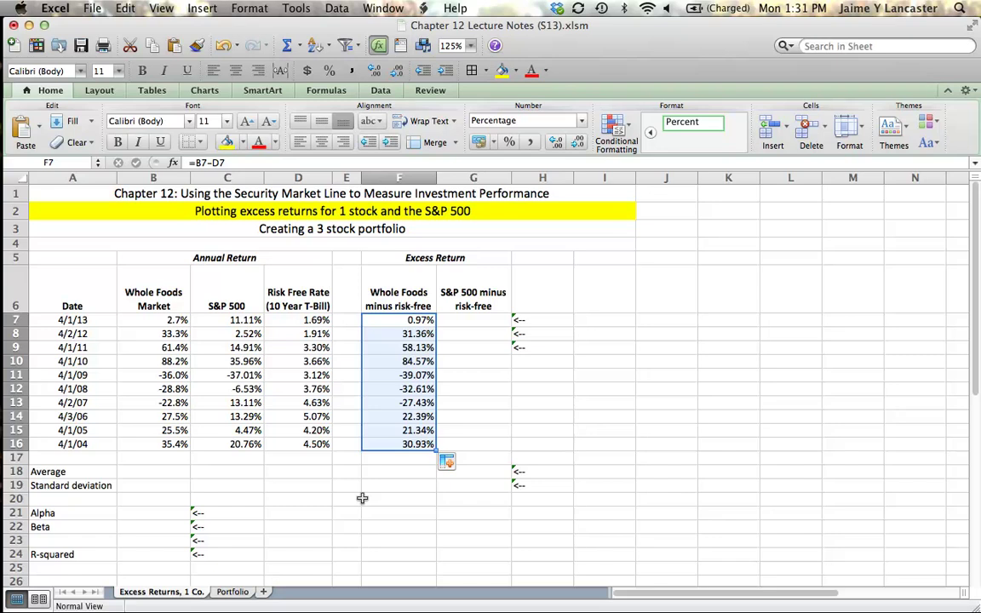
- Calculate the first S&P 500 excess return in G7 with the formula =C7-D7
left_click(479, 319)
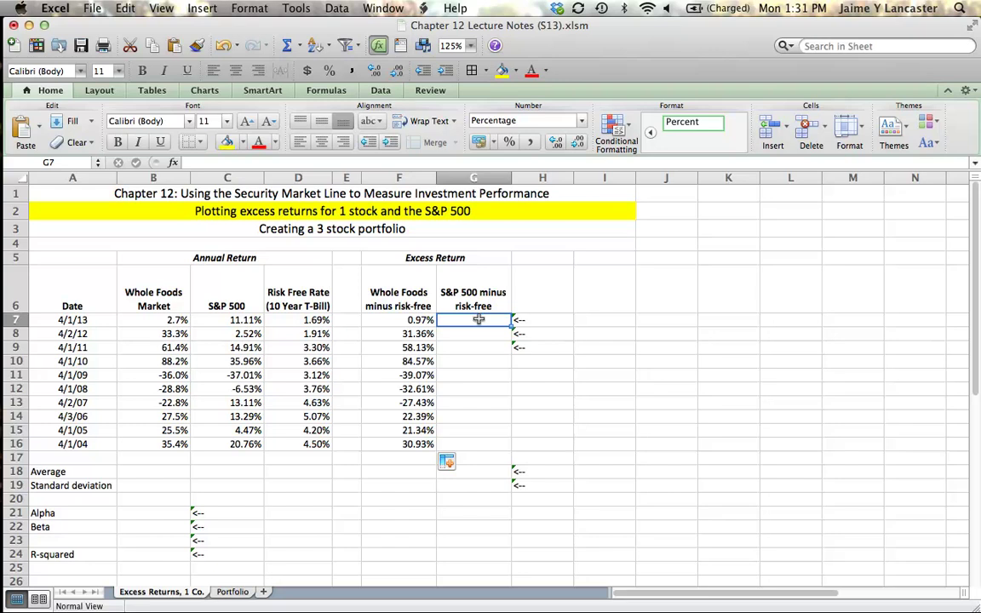
type("=")
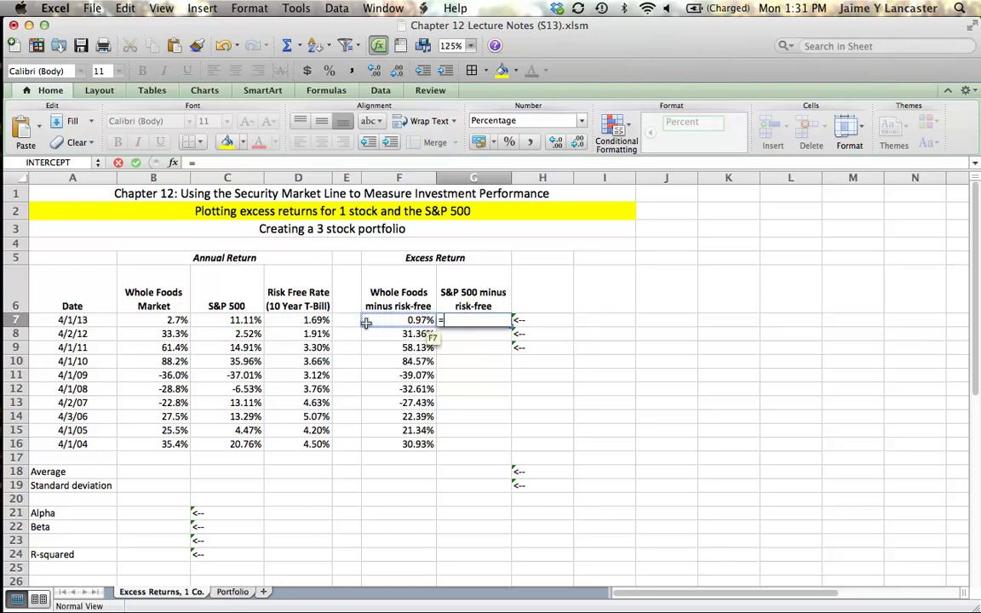
left_click(231, 320)
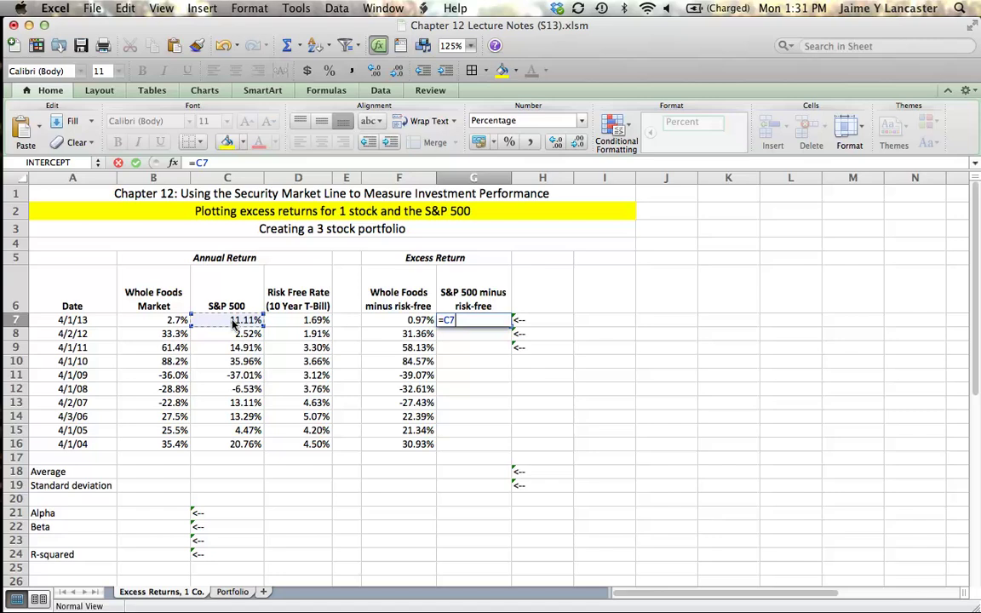
type("-")
left_click(290, 321)
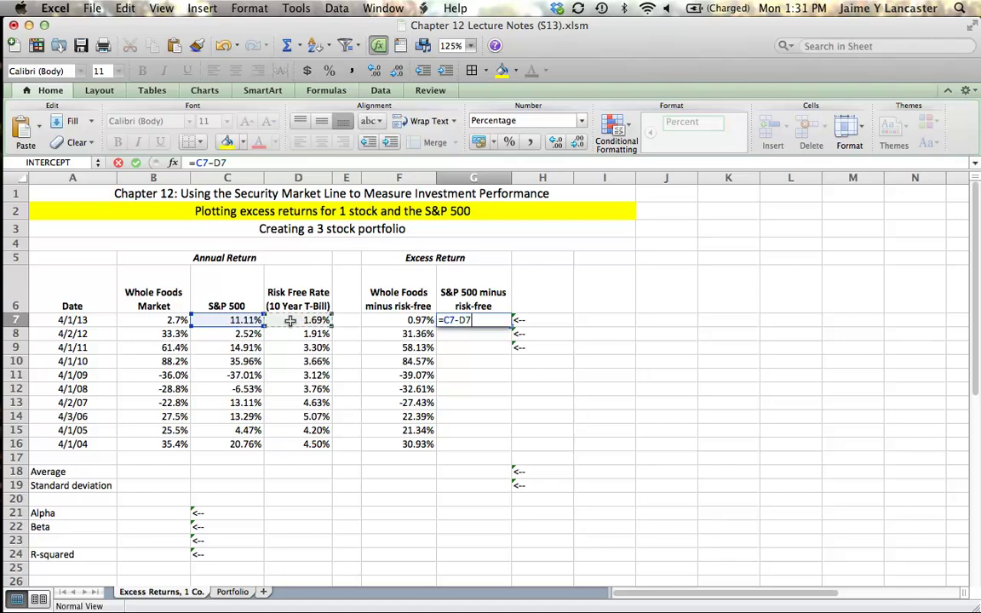
key("Return")
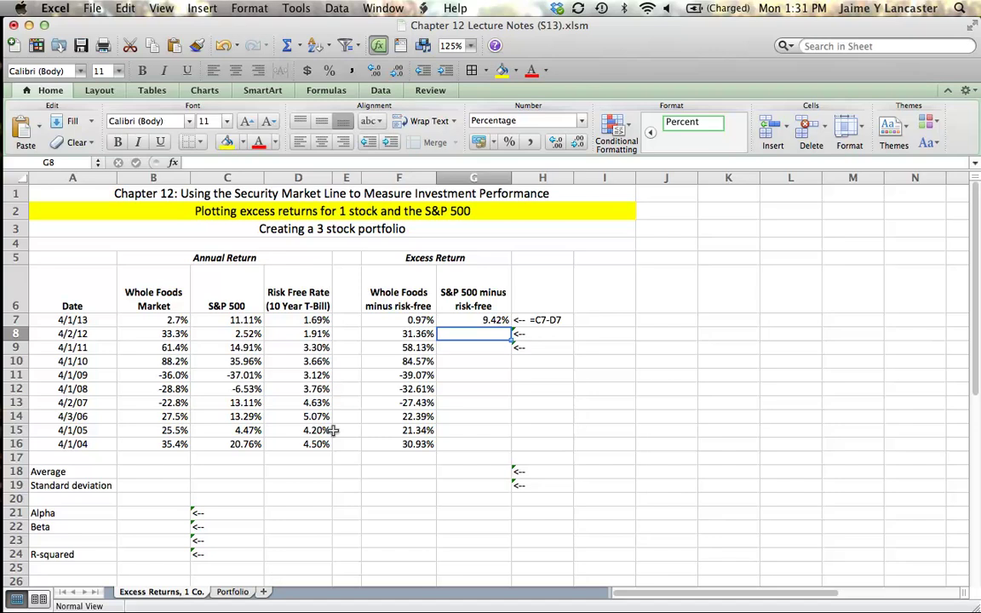
- Copy the S&P 500 excess return formula from G7 down through G16
left_click(508, 322)
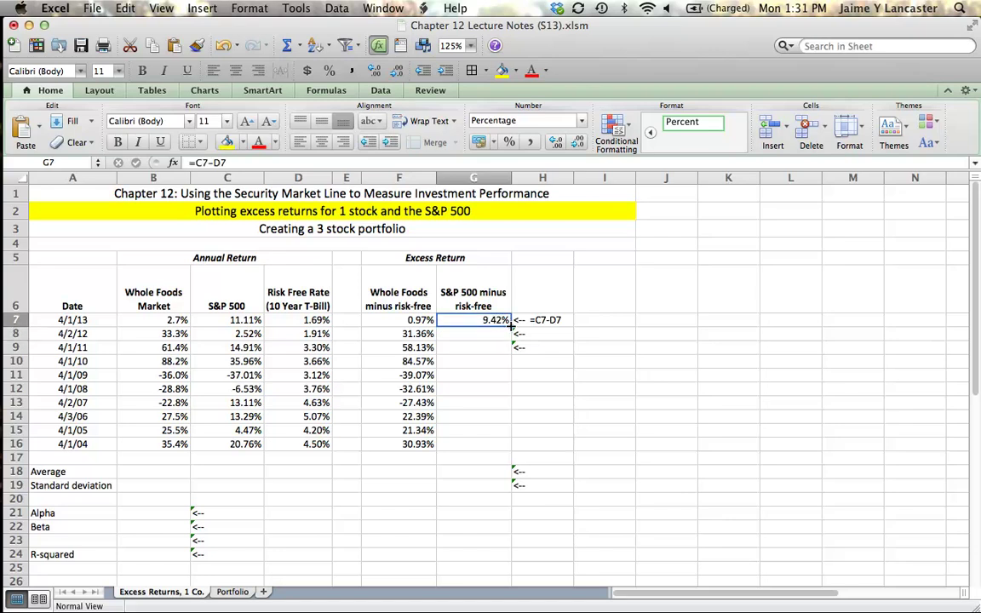
left_click_drag(511, 326, 513, 449)
left_click(605, 403)
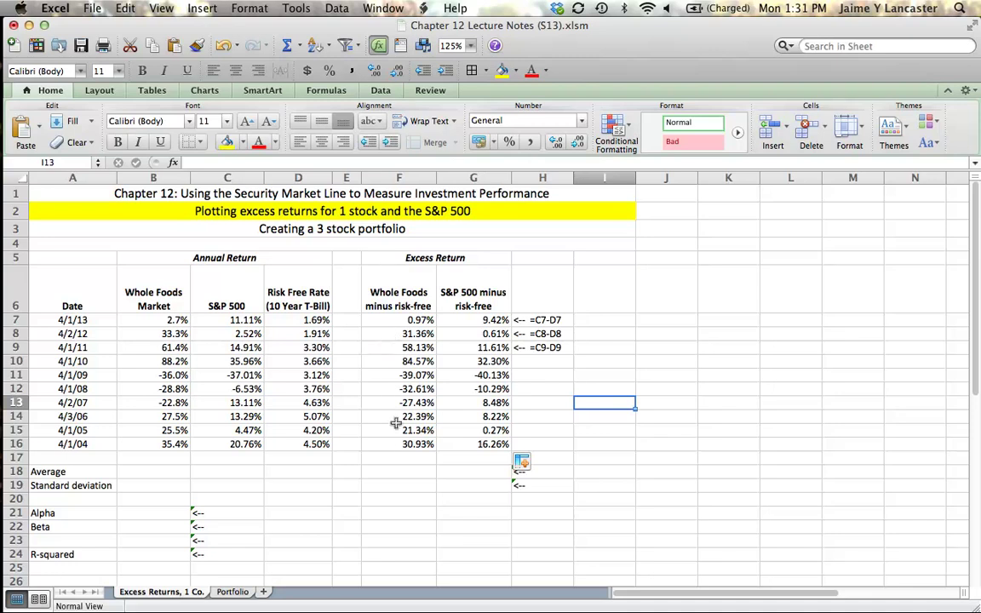
left_click(61, 322)
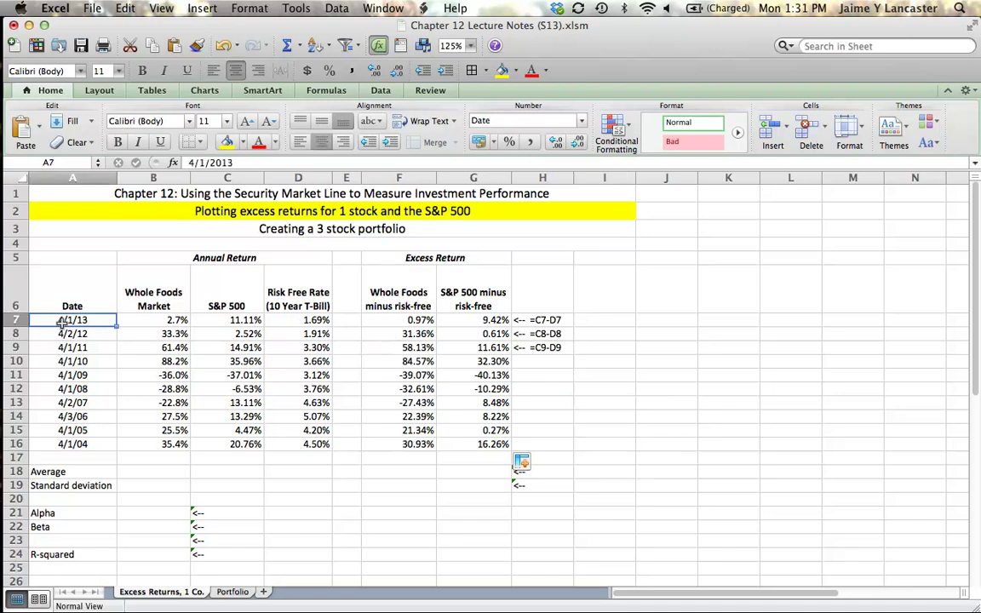
key("super+Down")
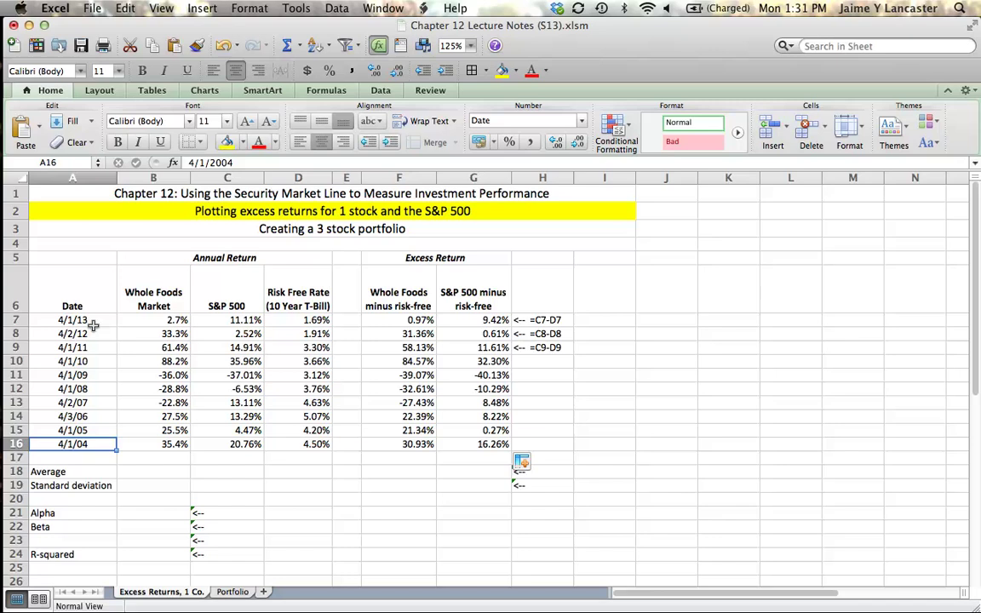
left_click(93, 322)
left_click(437, 299)
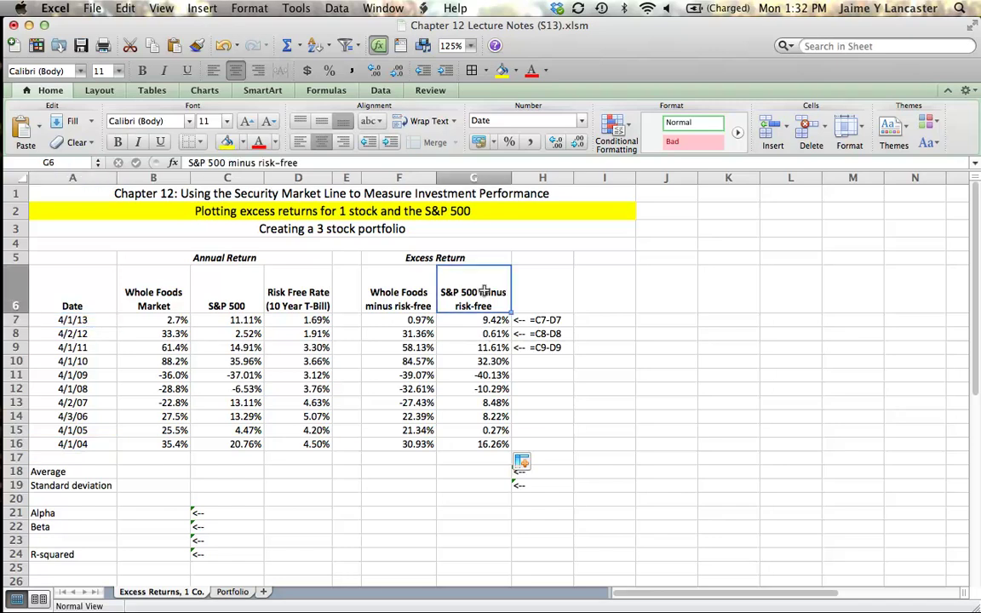
left_click(93, 444)
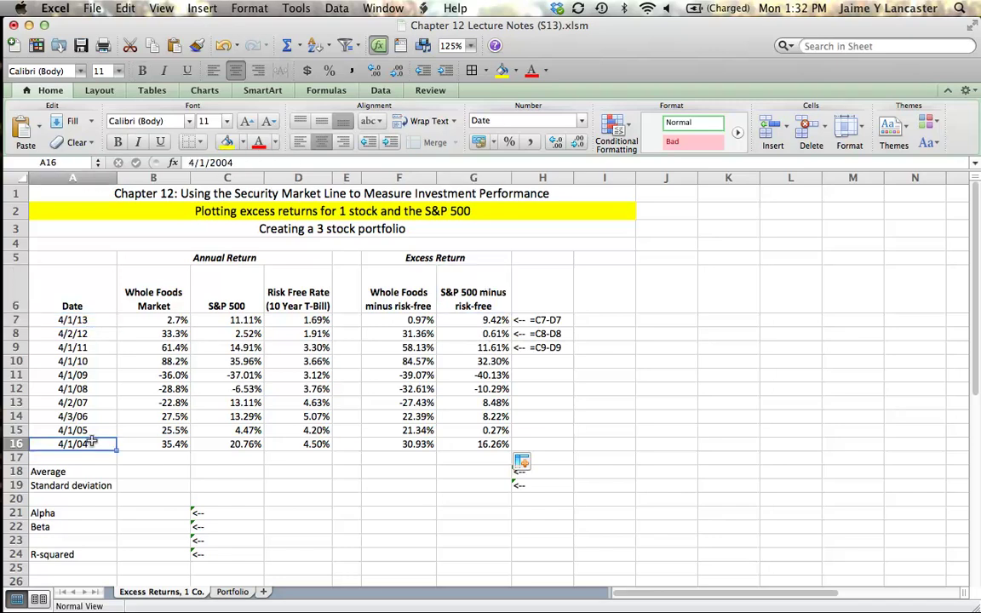
left_click(98, 320)
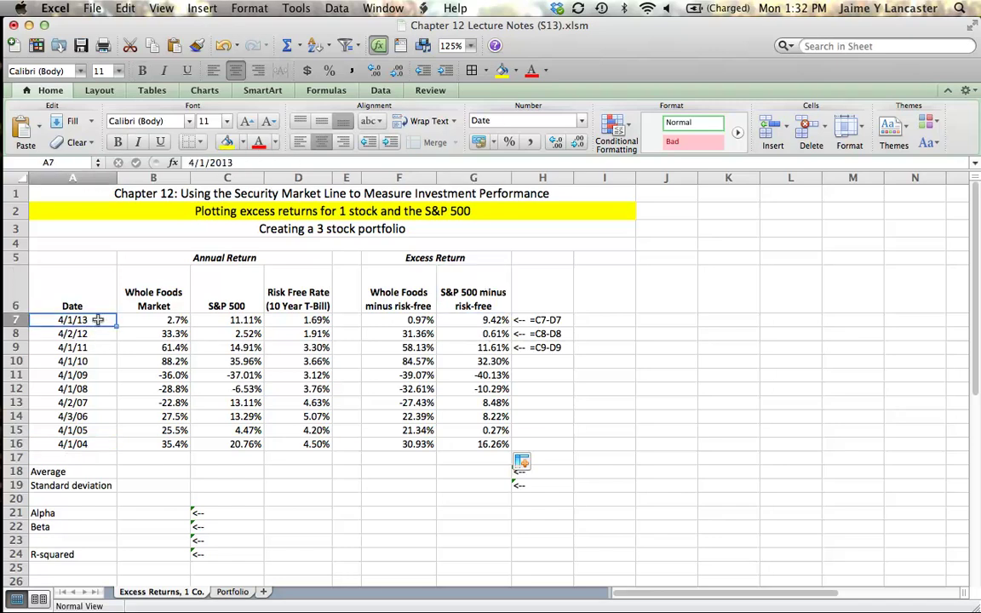
- Calculate the average Whole Foods Market annual return in B18 with =AVERAGE(B7:B16)
left_click(167, 468)
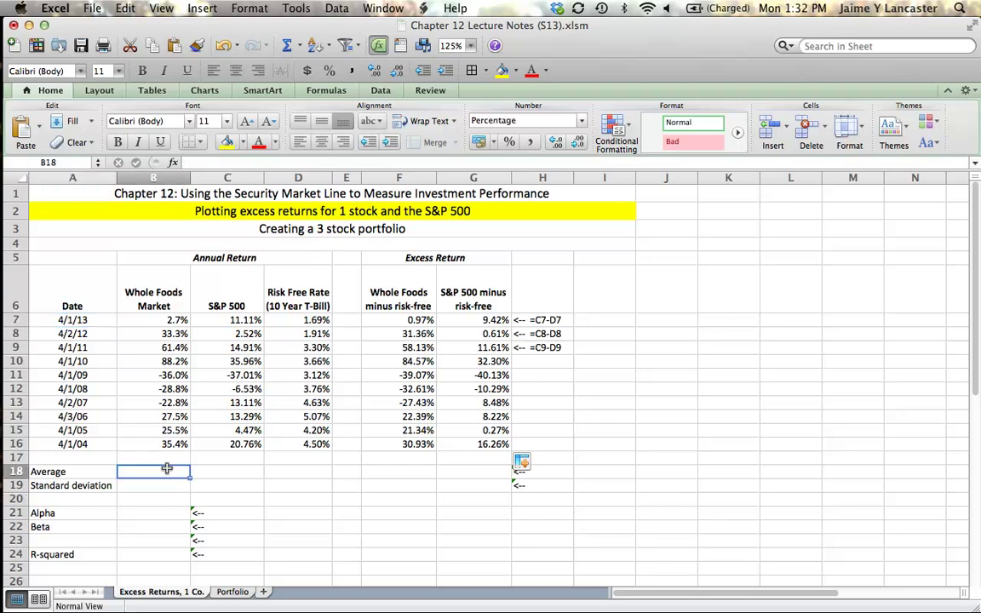
type("=ave")
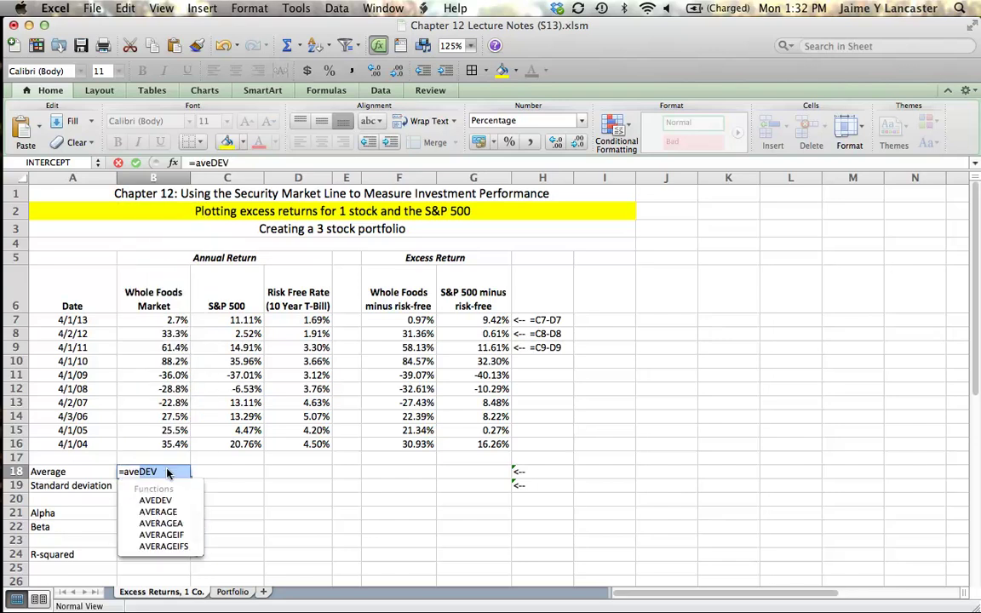
type("rage")
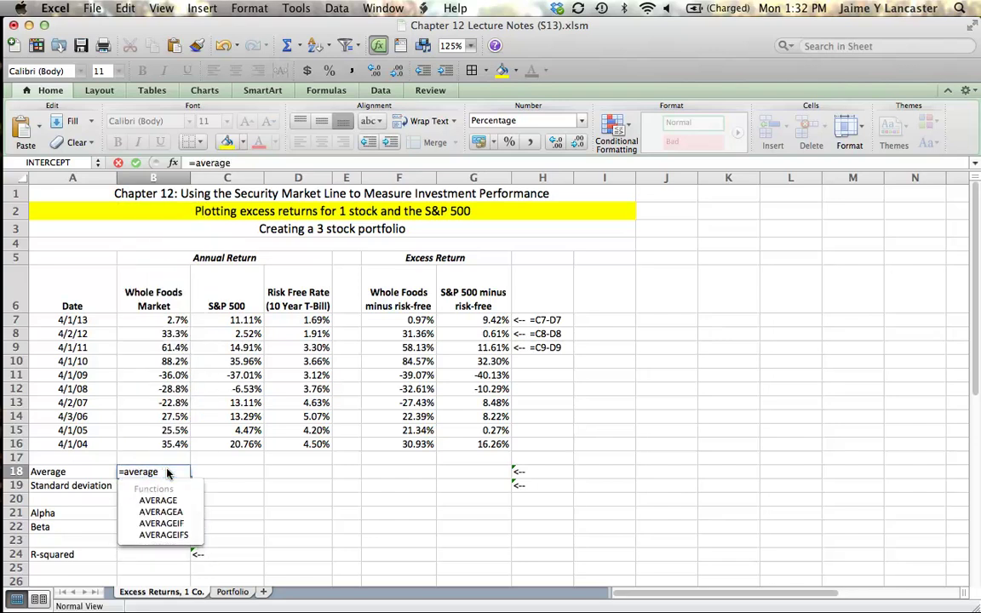
type("(")
left_click_drag(176, 321, 174, 445)
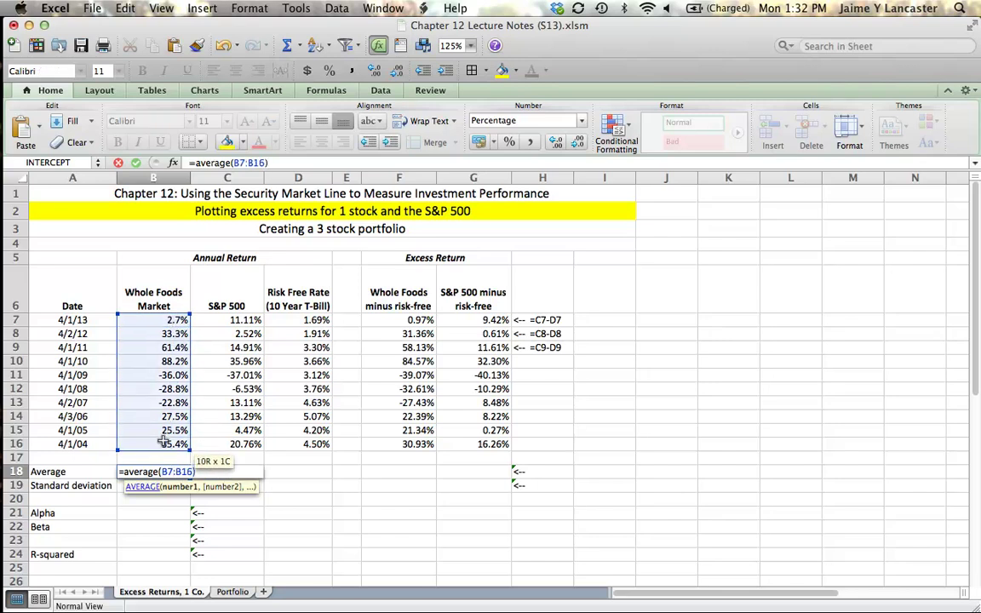
key("Return")
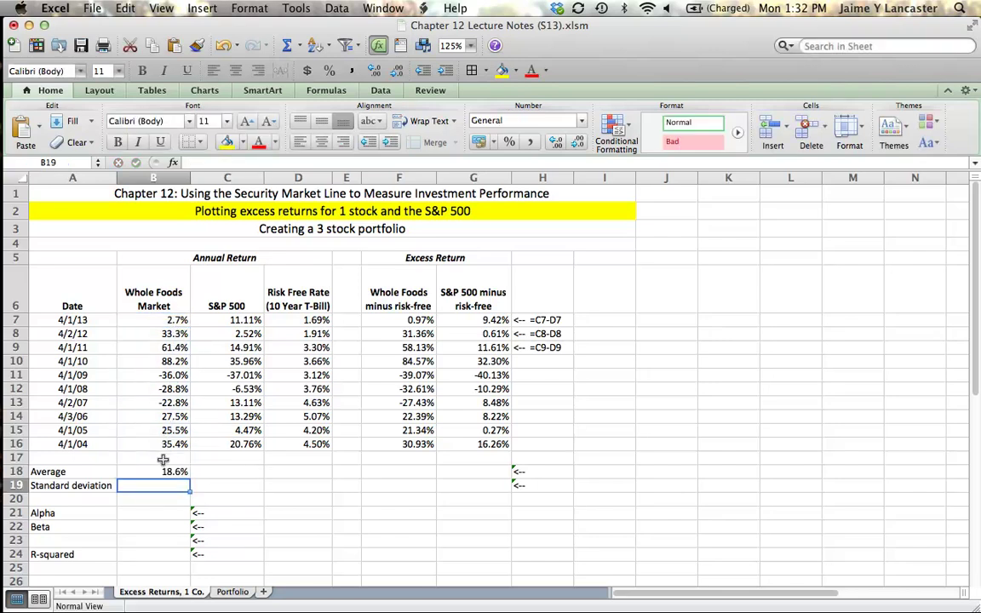
- Copy the average formula from B18 across to G18 and clear it from the blank spacer column's cell E18
left_click(166, 471)
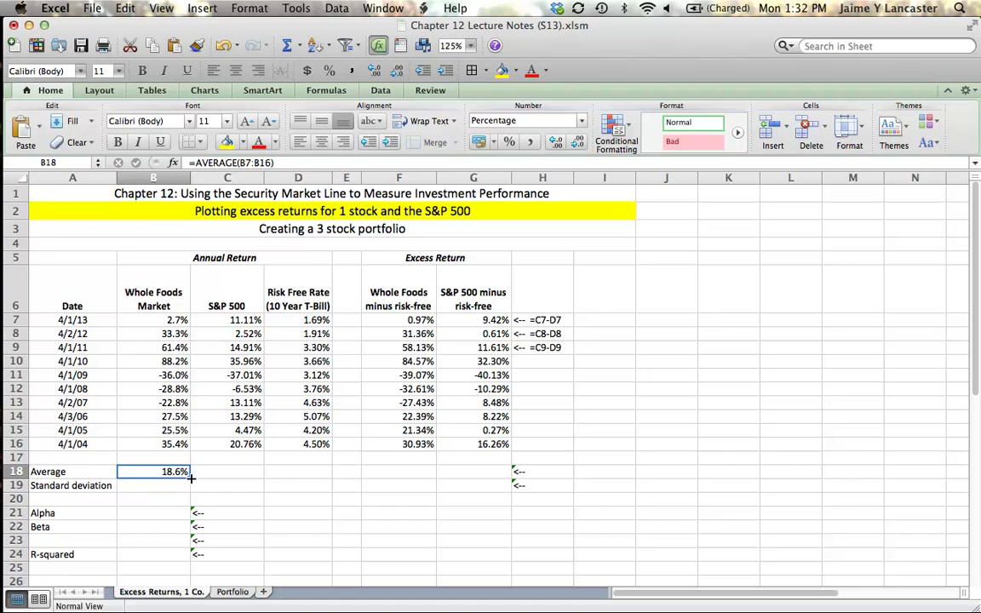
left_click(193, 482)
left_click(188, 474)
left_click_drag(189, 478, 482, 474)
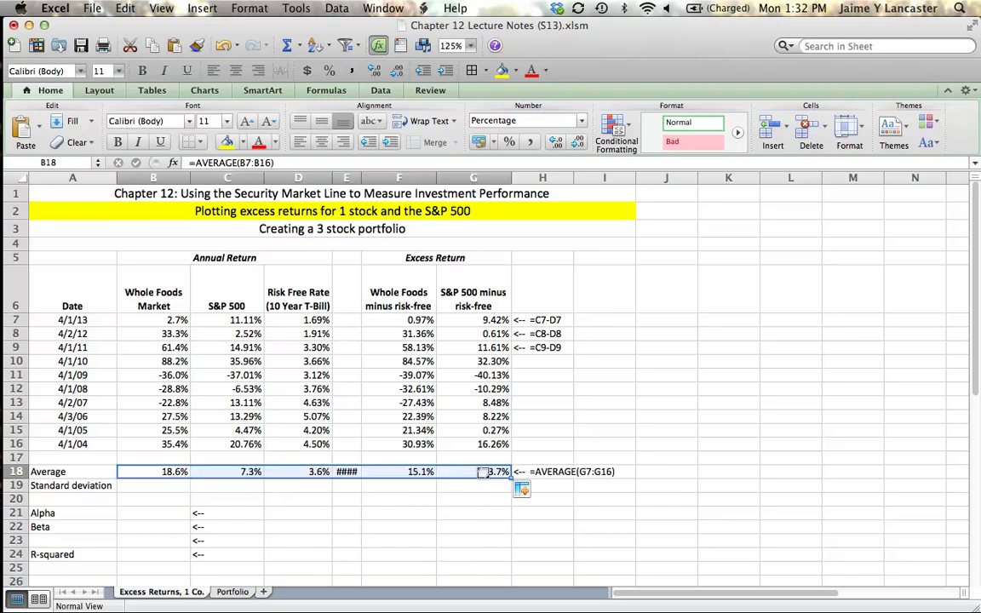
left_click(349, 471)
key("BackSpace")
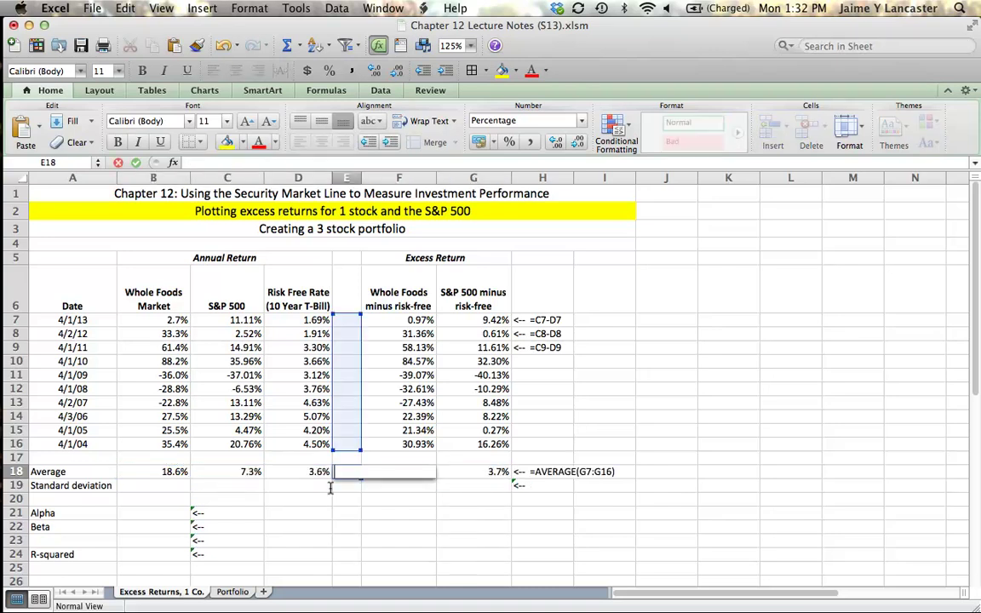
key("Return")
- Calculate the population standard deviation of Whole Foods Market annual returns in B19 with =STDEVP(B7:B16)
left_click(169, 488)
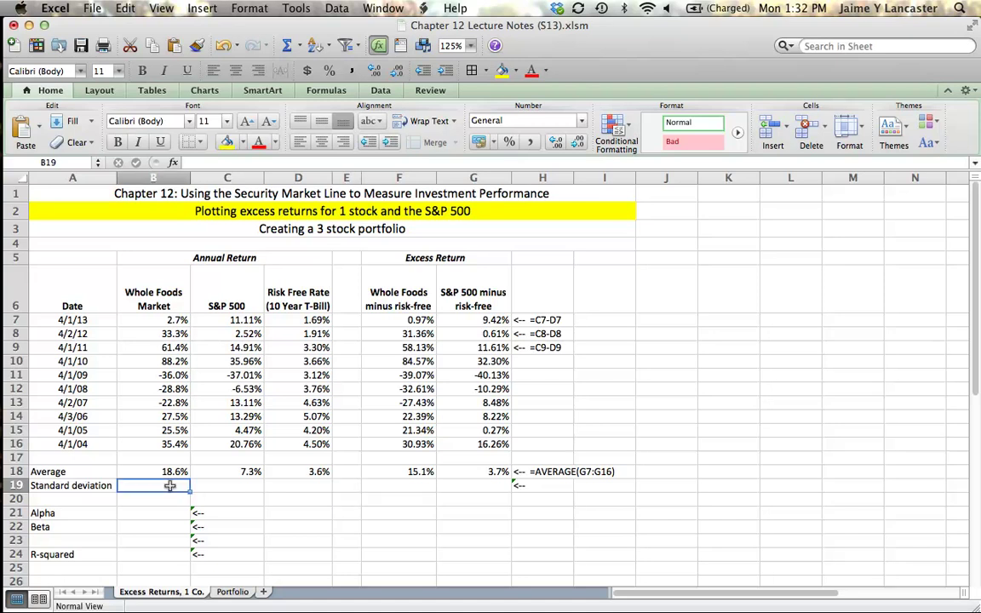
type("=stdeV.P")
key("BackSpace")
key("BackSpace")
key("BackSpace")
type("v.P")
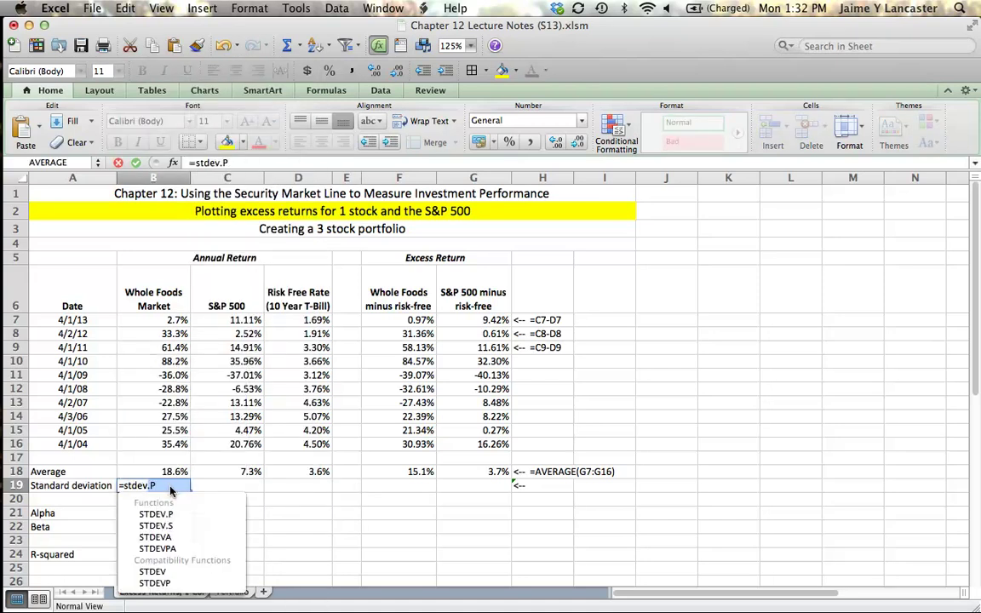
key("BackSpace")
key("BackSpace")
type("pA")
key("BackSpace")
type("(")
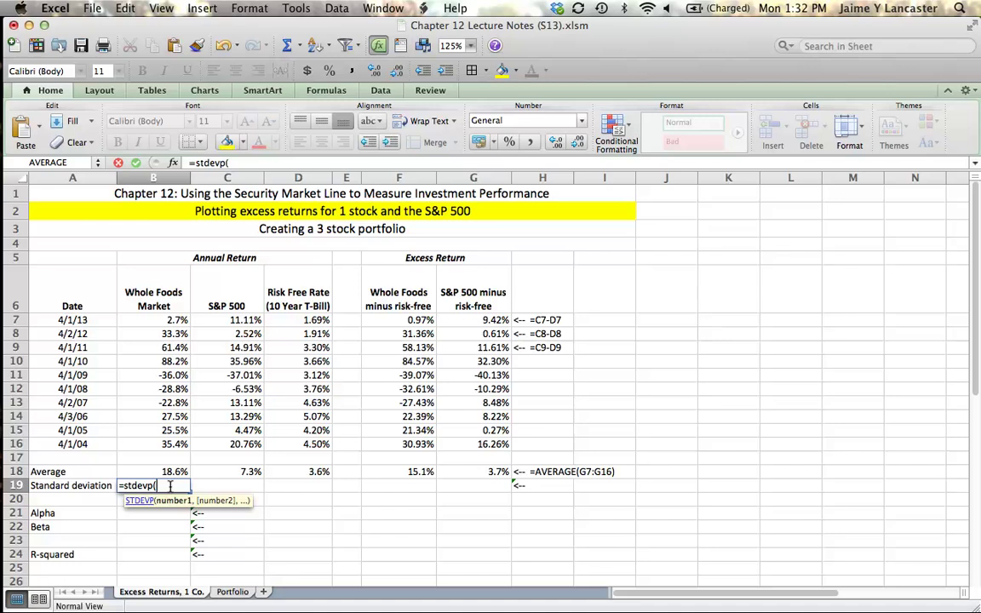
left_click_drag(170, 321, 157, 436)
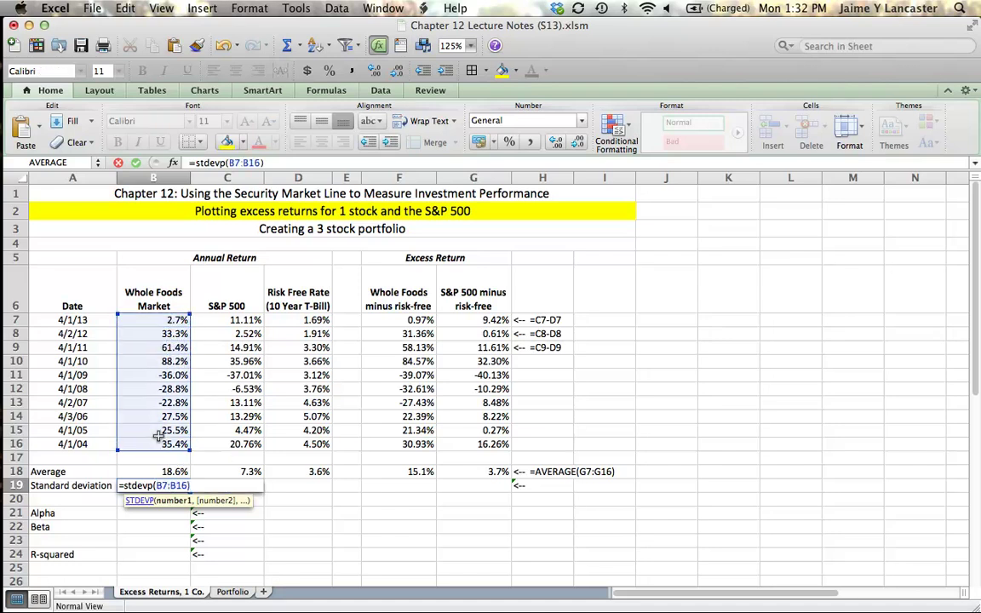
key("Return")
- Copy the standard deviation formula from B19 across to G19 and format the row as percentages with two decimals
left_click(171, 489)
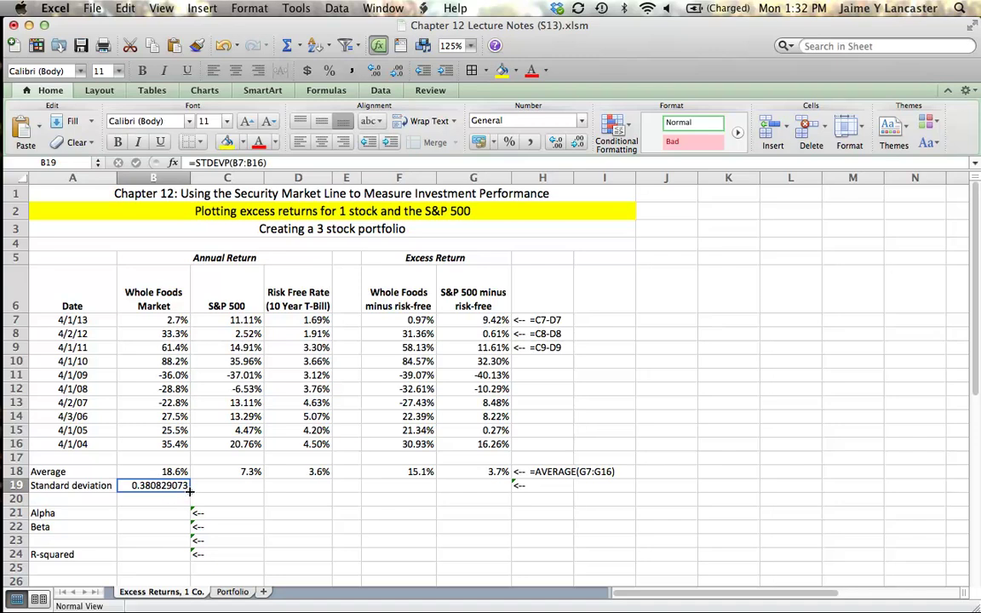
left_click_drag(190, 491, 504, 493)
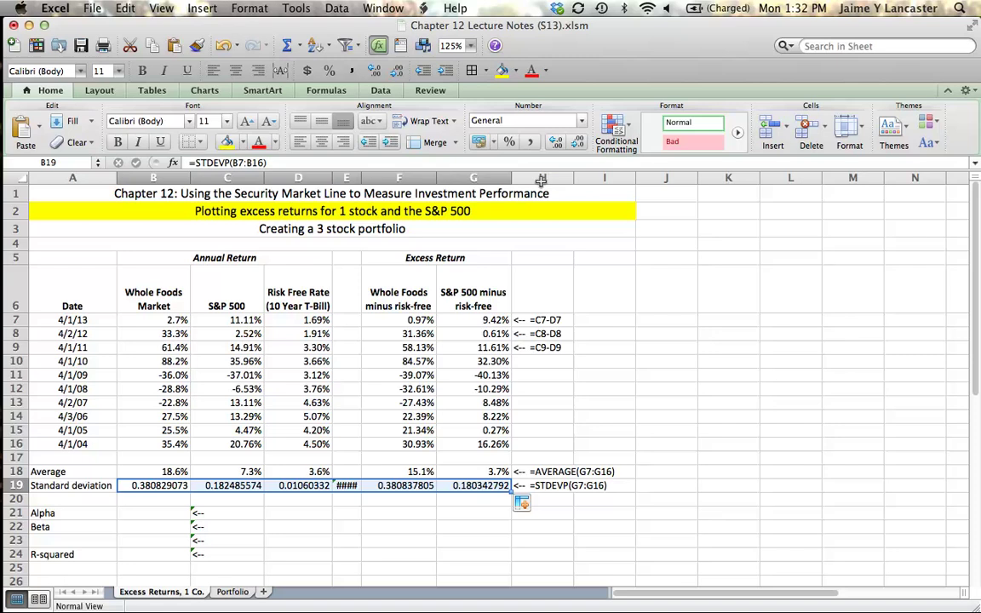
left_click(507, 142)
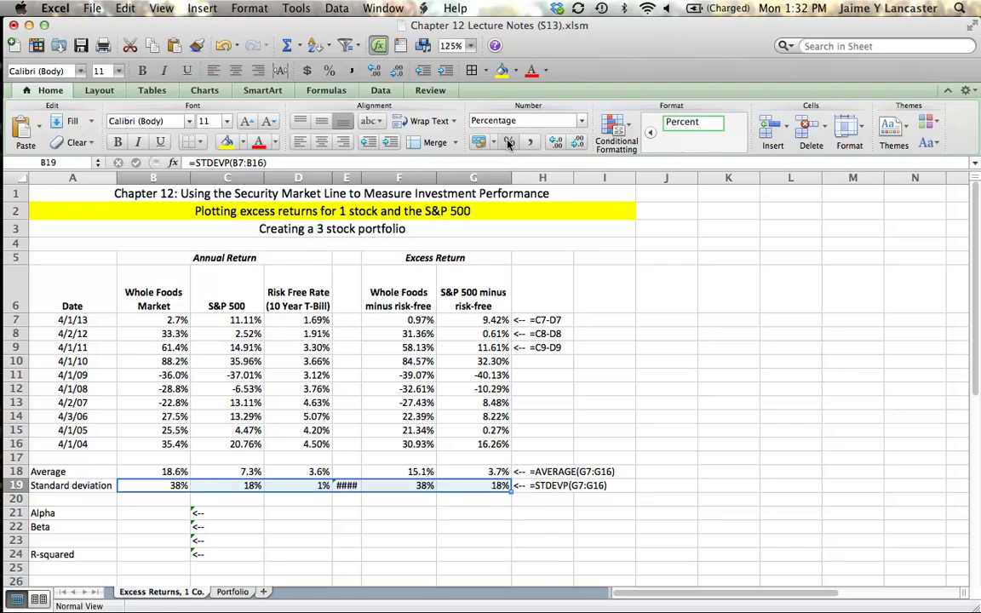
left_click(557, 143)
left_click(557, 143)
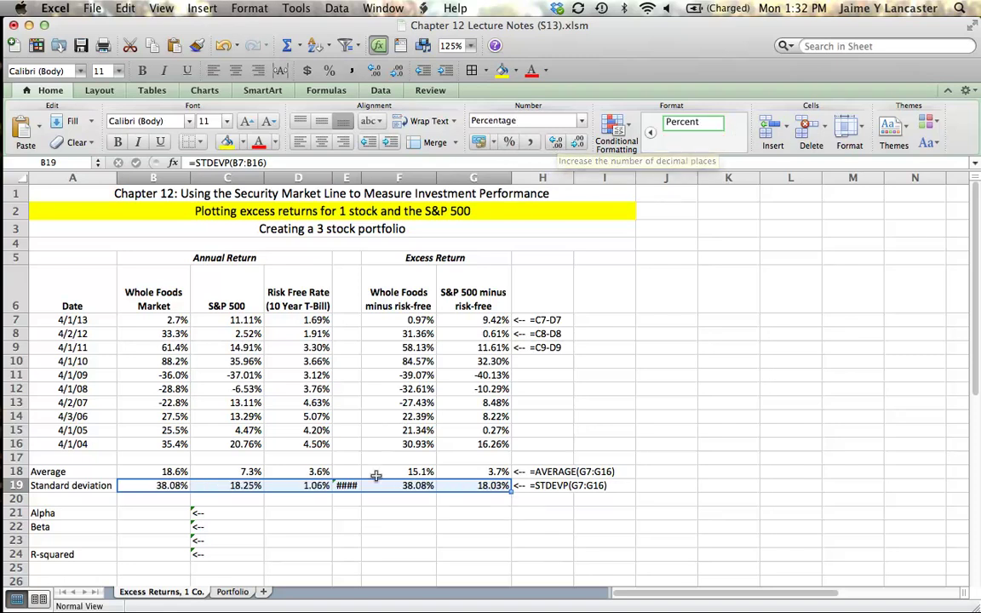
- Clear the copied standard deviation formula from the blank spacer column's cell E19
left_click(348, 485)
double_click(347, 486)
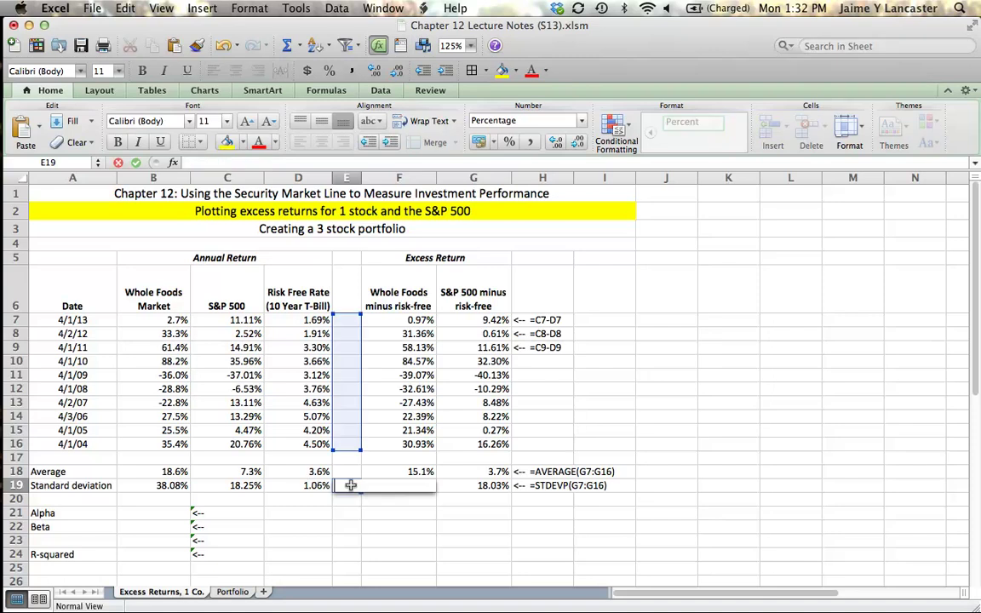
key("BackSpace")
key("Return")
left_click(313, 536)
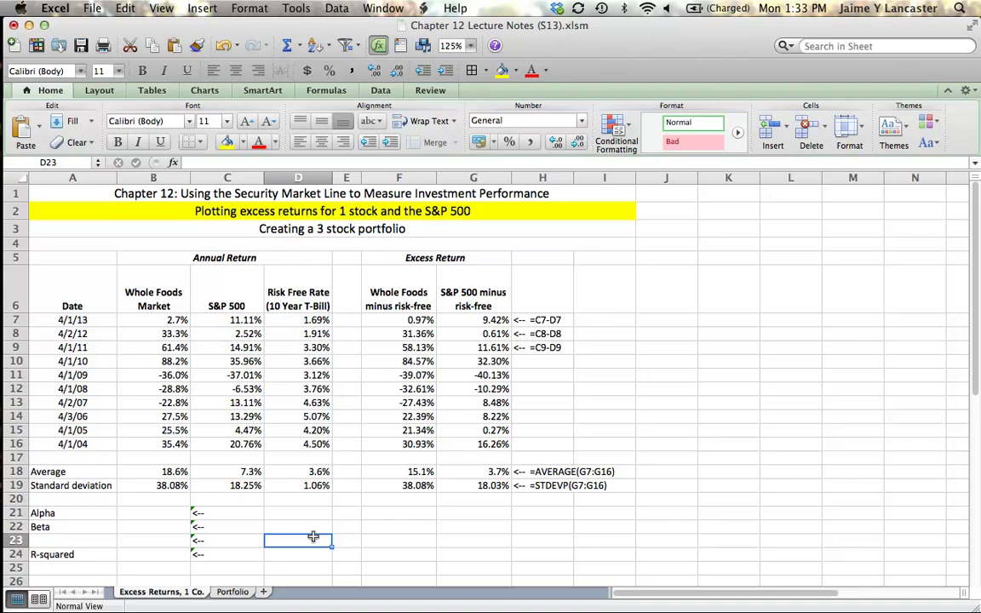
- Compare the excess return averages and standard deviations of Whole Foods and the S&P 500, and review the Alpha, Beta and R-squared labels
left_click(400, 471)
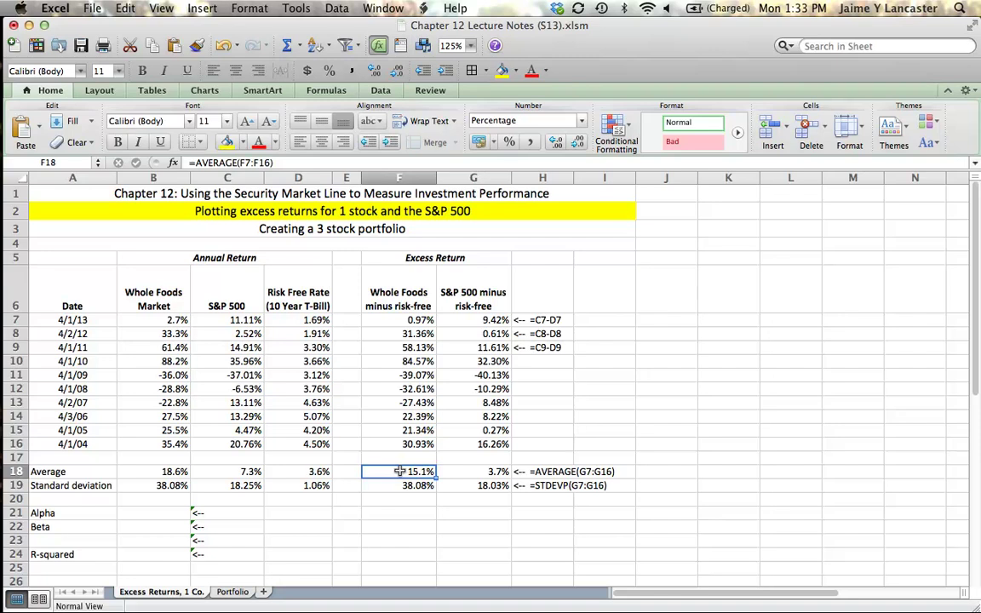
left_click(406, 485)
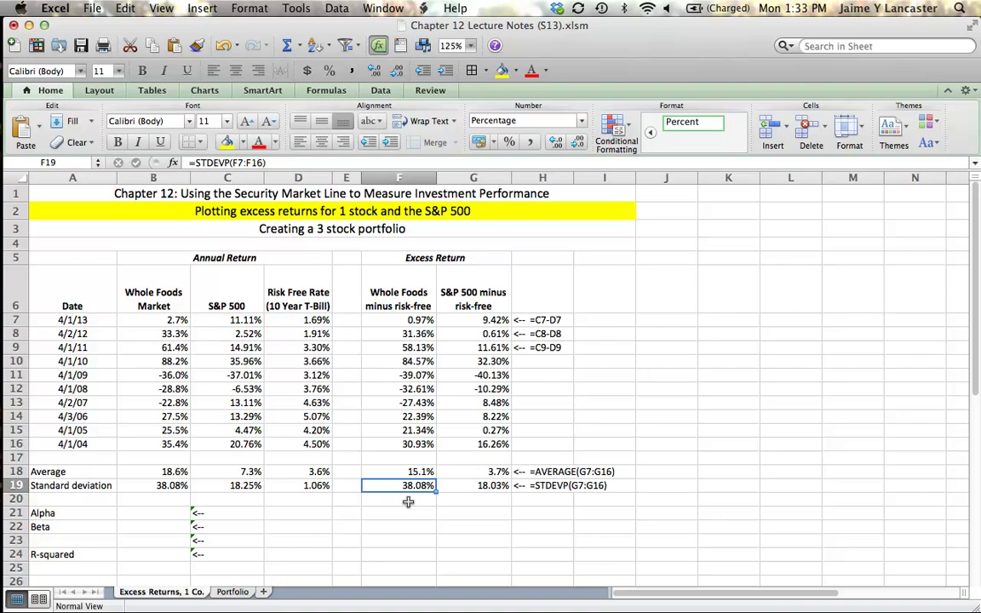
left_click(444, 472)
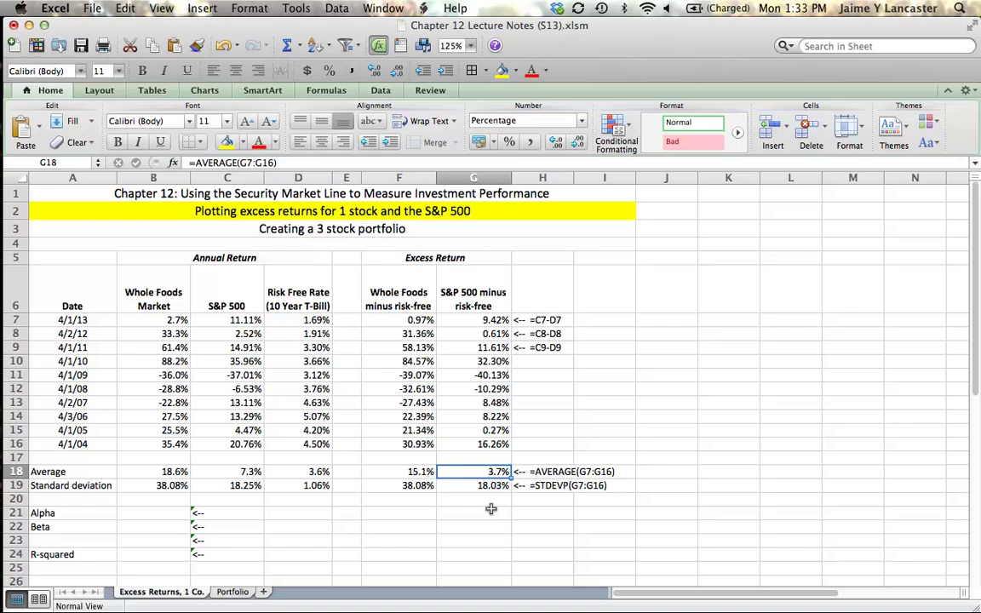
left_click(481, 486)
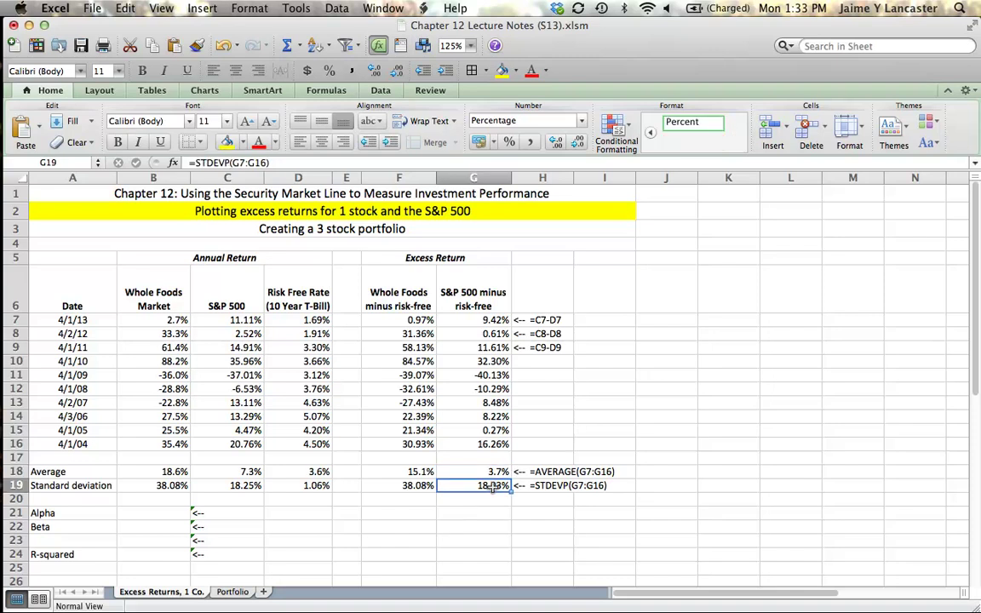
left_click(485, 515)
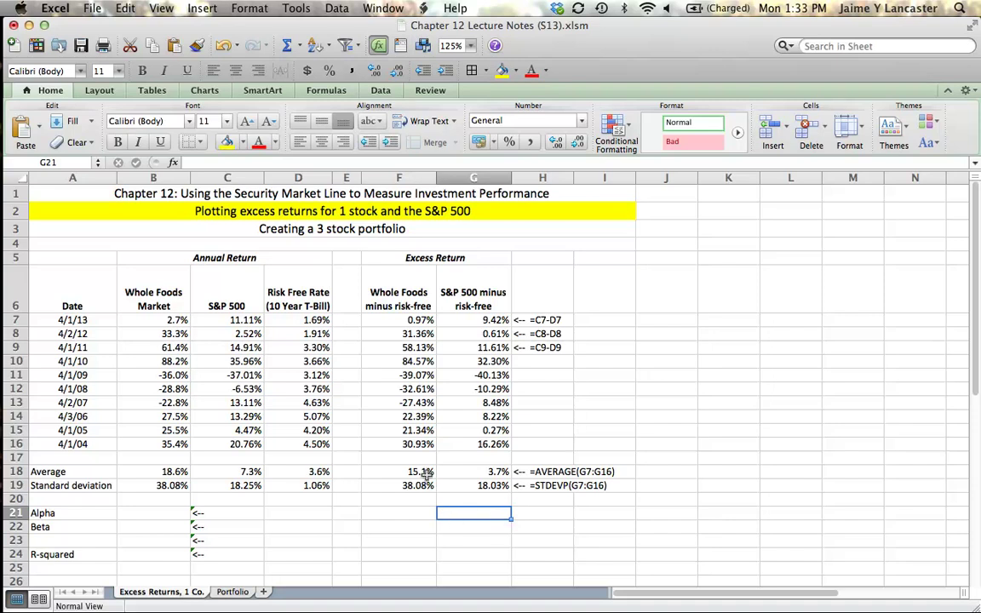
left_click(385, 472)
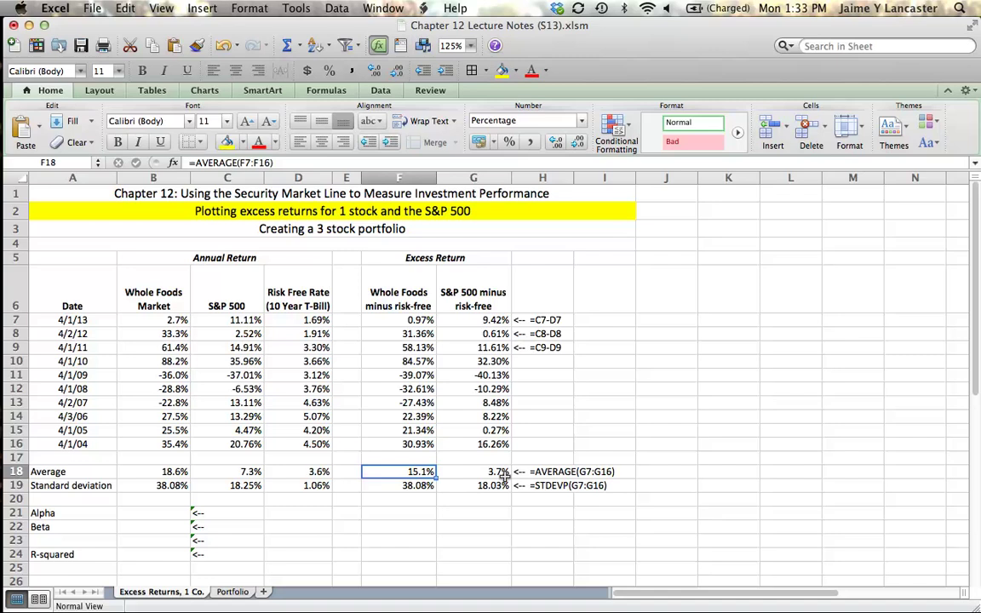
left_click(482, 472)
left_click(419, 499)
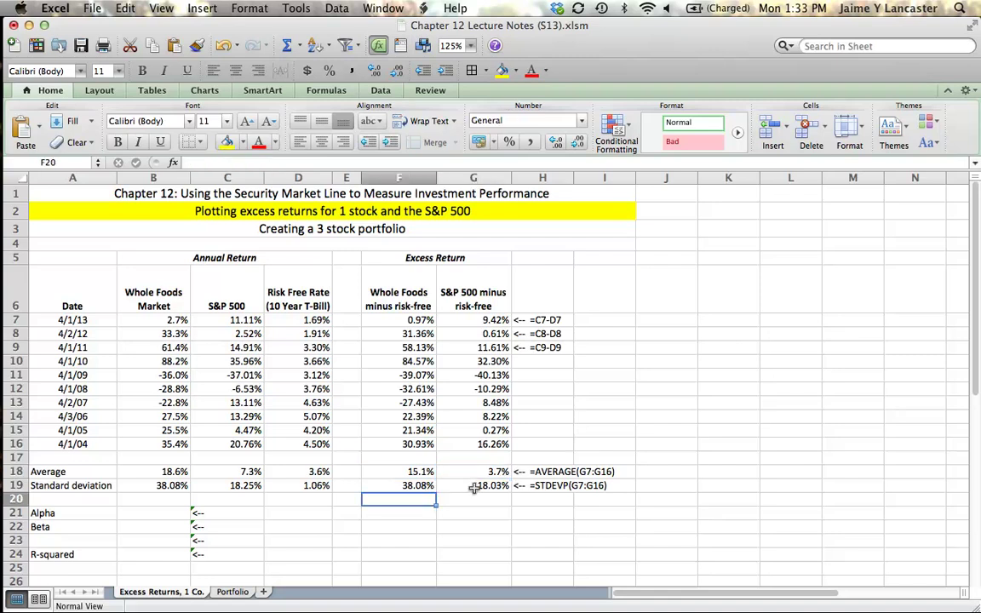
left_click(417, 485)
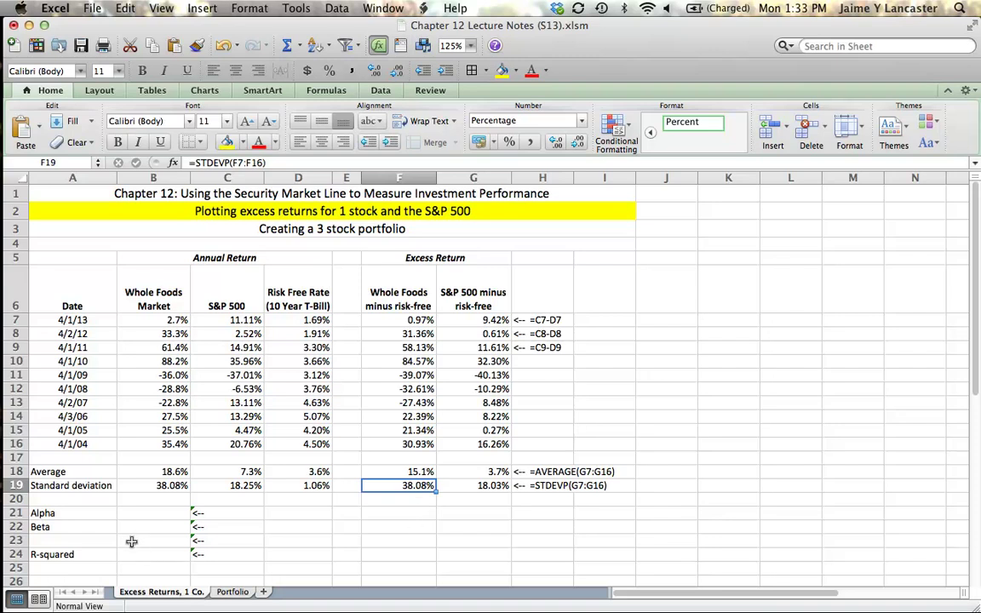
left_click(85, 513)
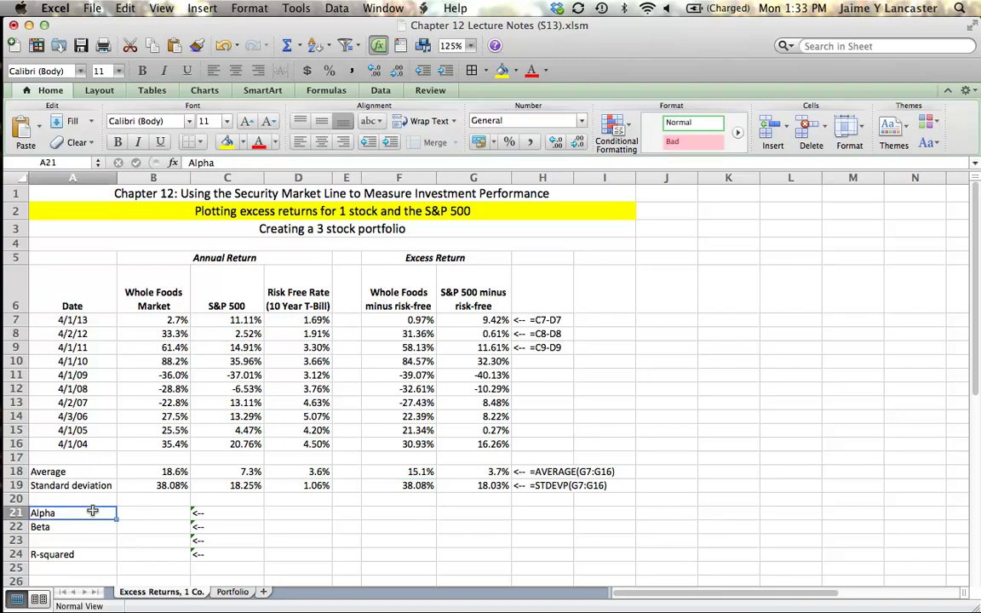
left_click(86, 527)
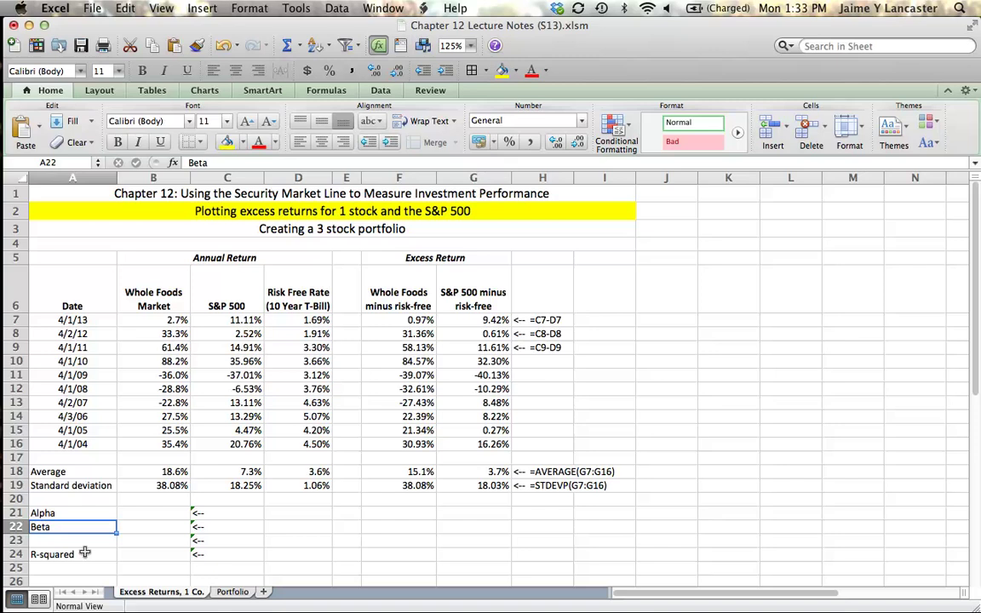
left_click(81, 554)
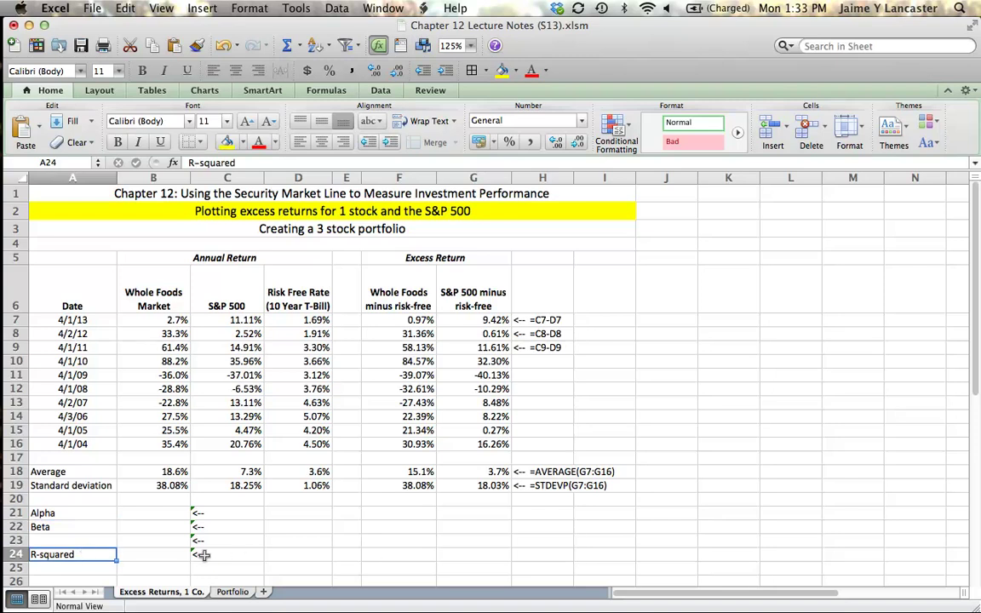
- Calculate alpha in B21 with =INTERCEPT(F7:F16,G7:G16), using Whole Foods excess returns as y and S&P 500 excess returns as x
left_click(151, 513)
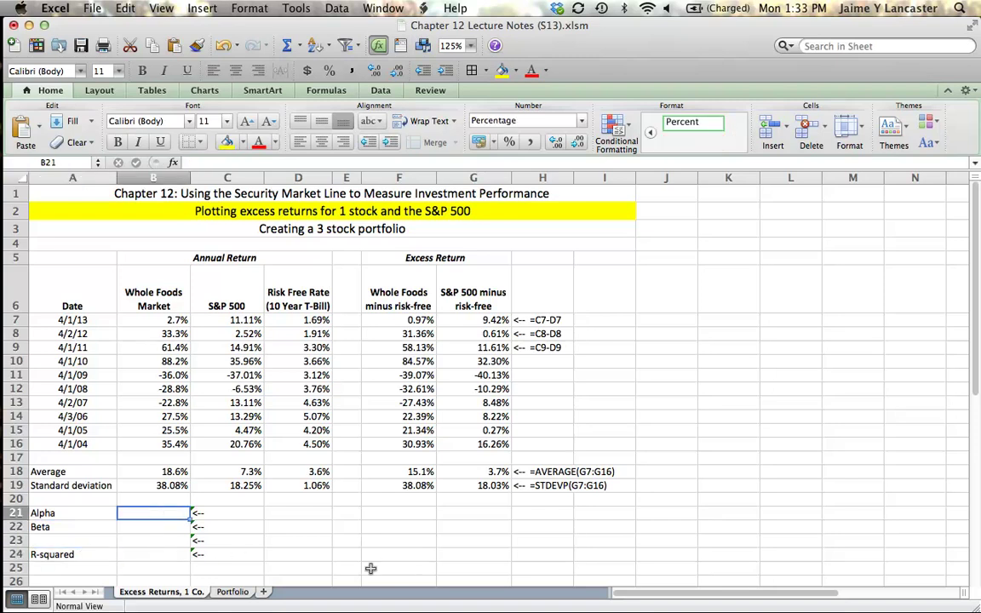
type("=INTERCEPT")
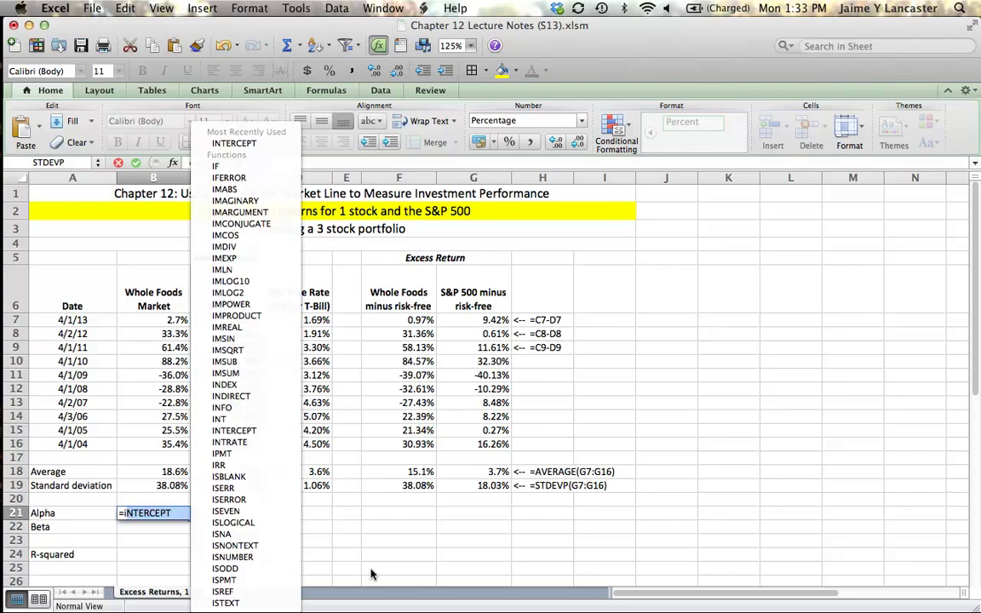
type("n")
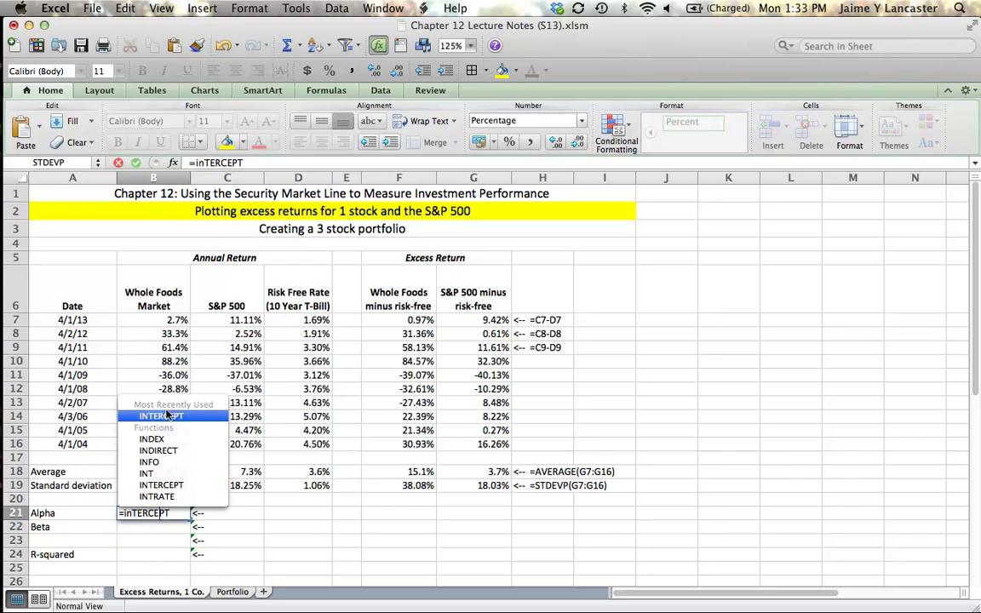
double_click(167, 416)
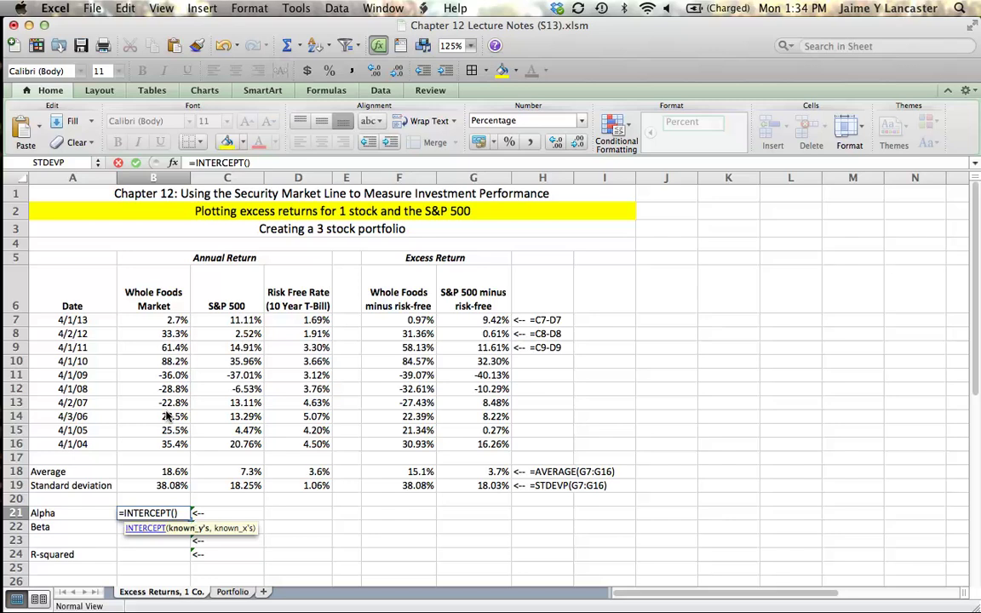
left_click_drag(411, 321, 415, 452)
type(",")
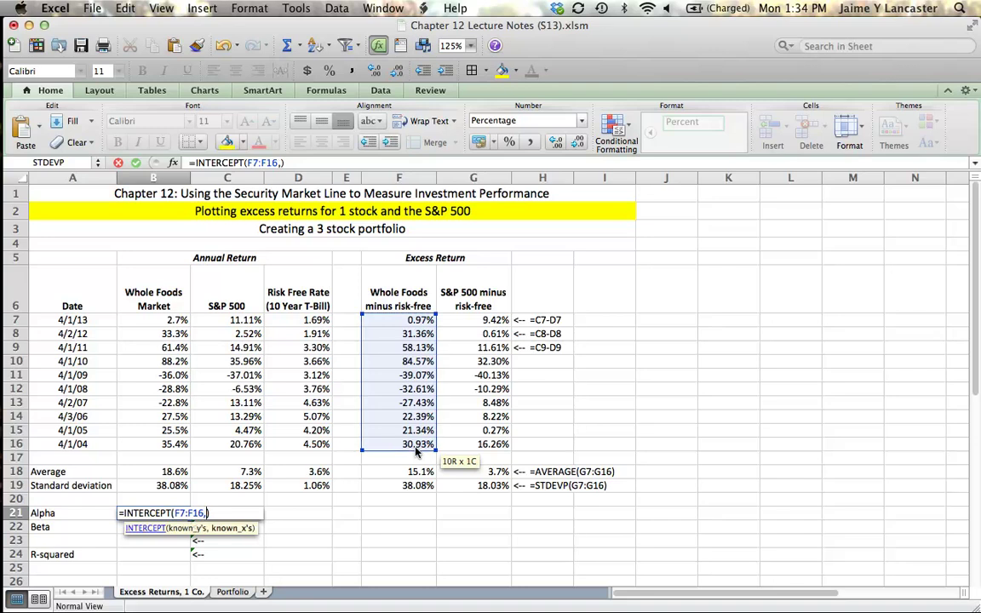
left_click_drag(481, 320, 483, 445)
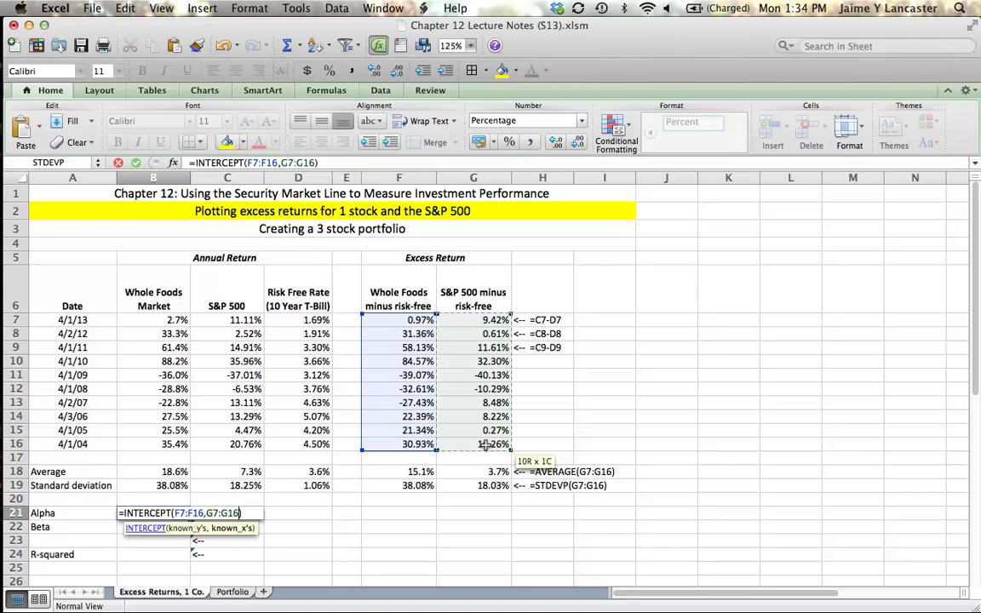
type(")")
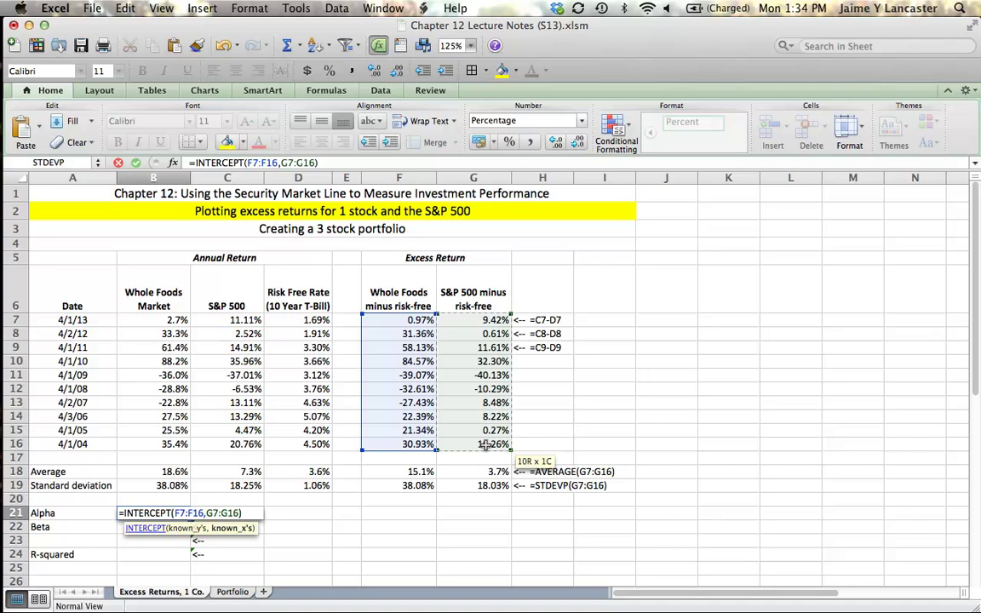
key("Return")
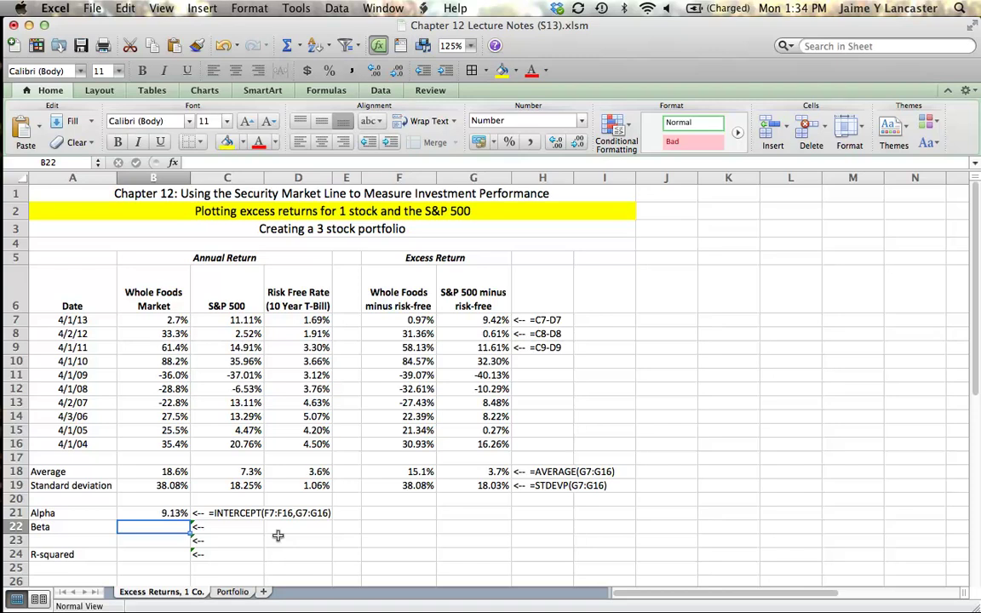
- Calculate beta in B22 from the Whole Foods and S&P 500 excess returns with =SLOPE(F7:F16,G7:G16)
type("=")
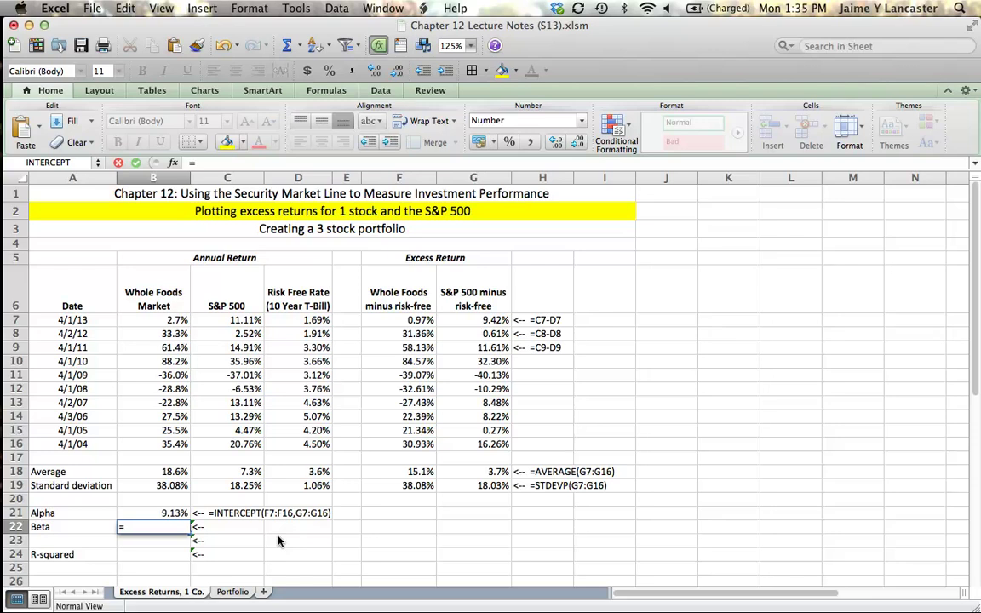
type("slope(")
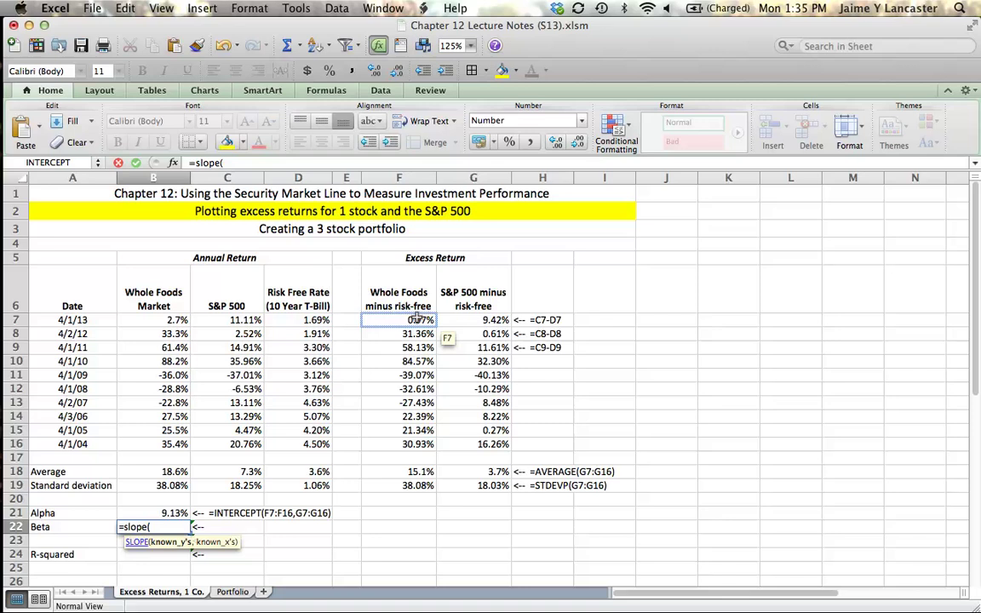
left_click_drag(418, 319, 404, 446)
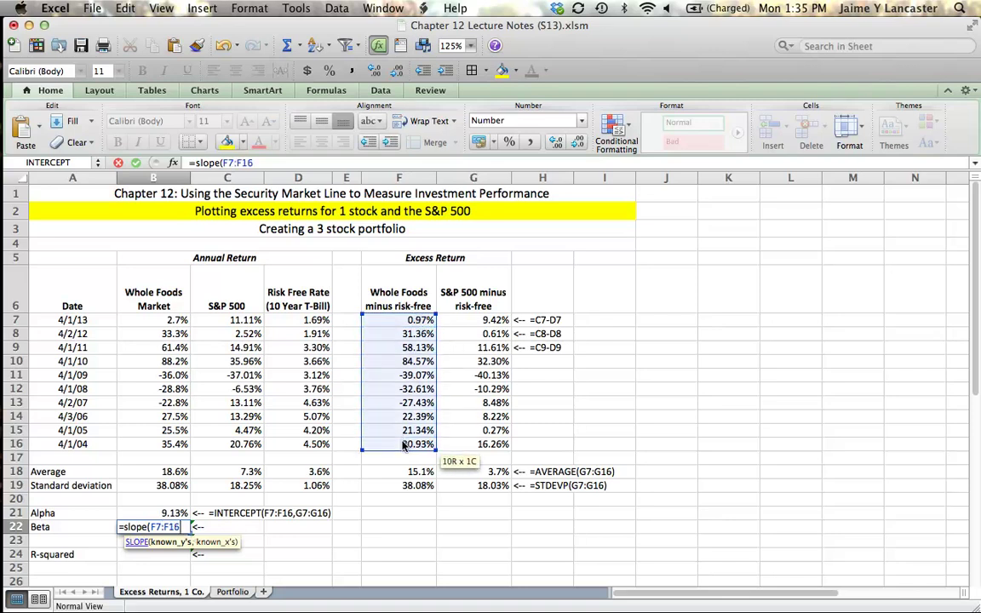
type(",")
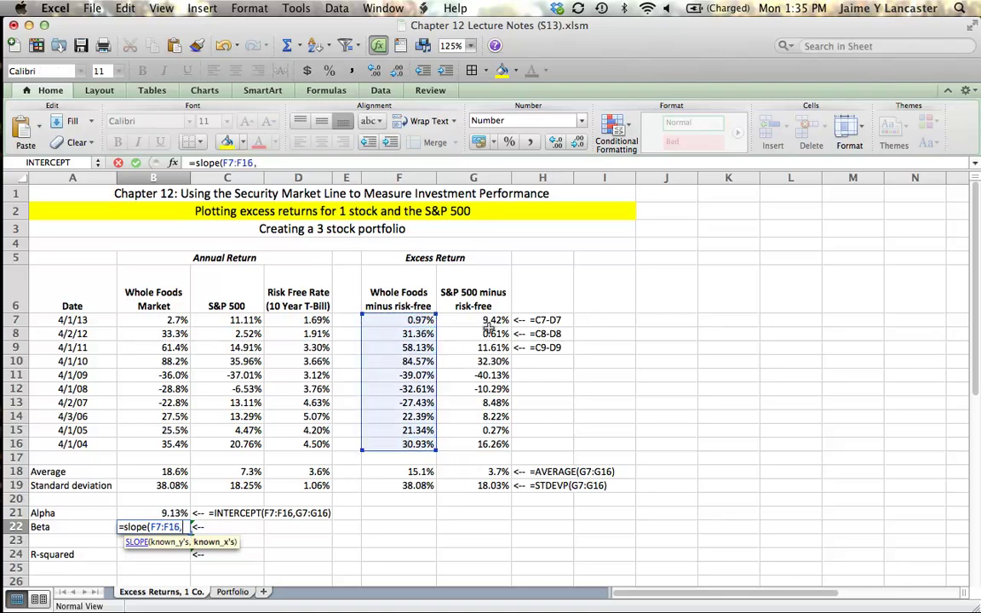
left_click_drag(488, 327, 482, 442)
type(")")
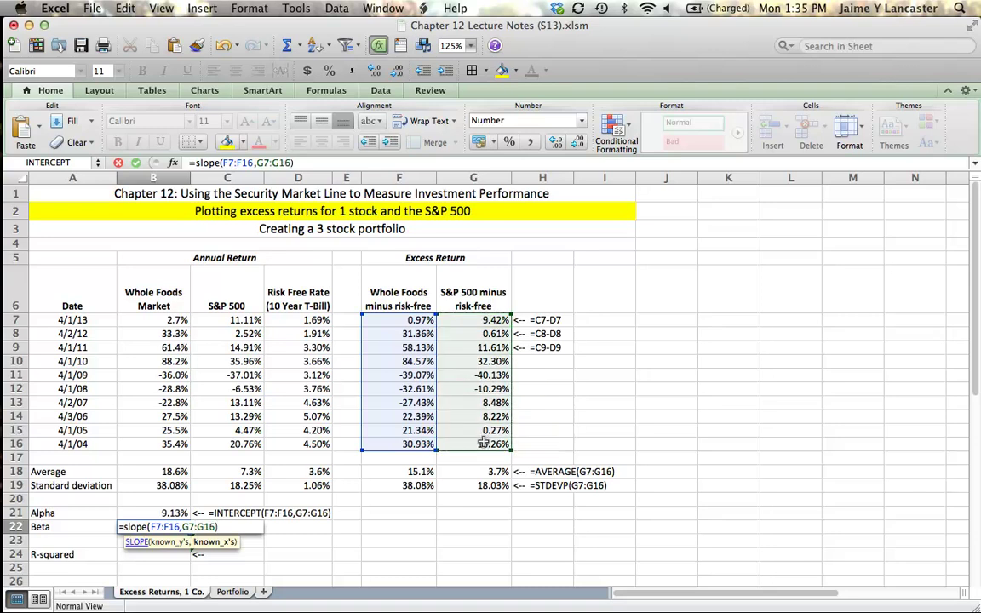
key("Return")
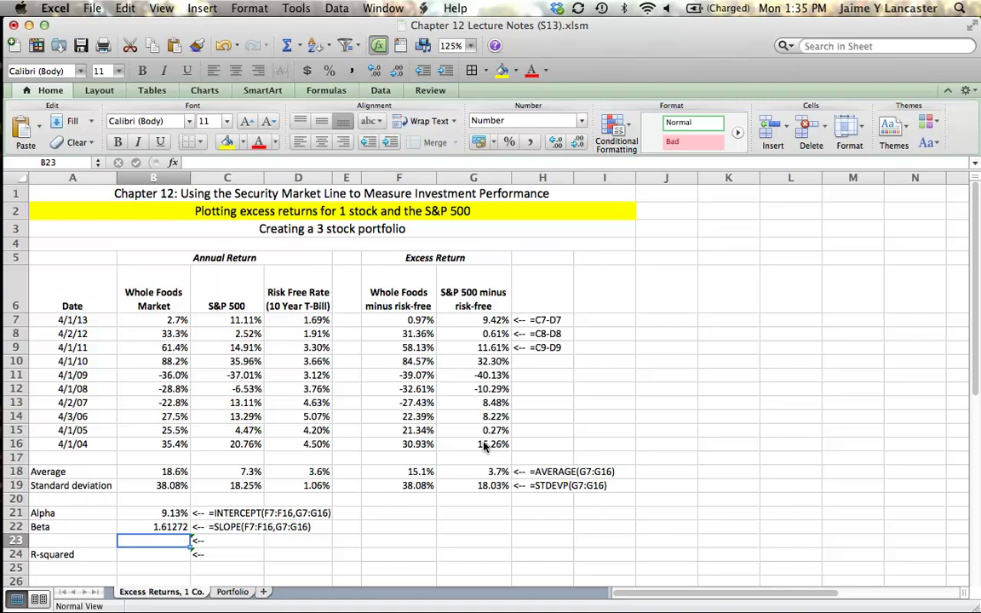
- Calculate beta a second way in B23 with =COVAR(F7:F16,G7:G16)/VARP(G7:G16) and compare it with the slope result in B22
type("=")
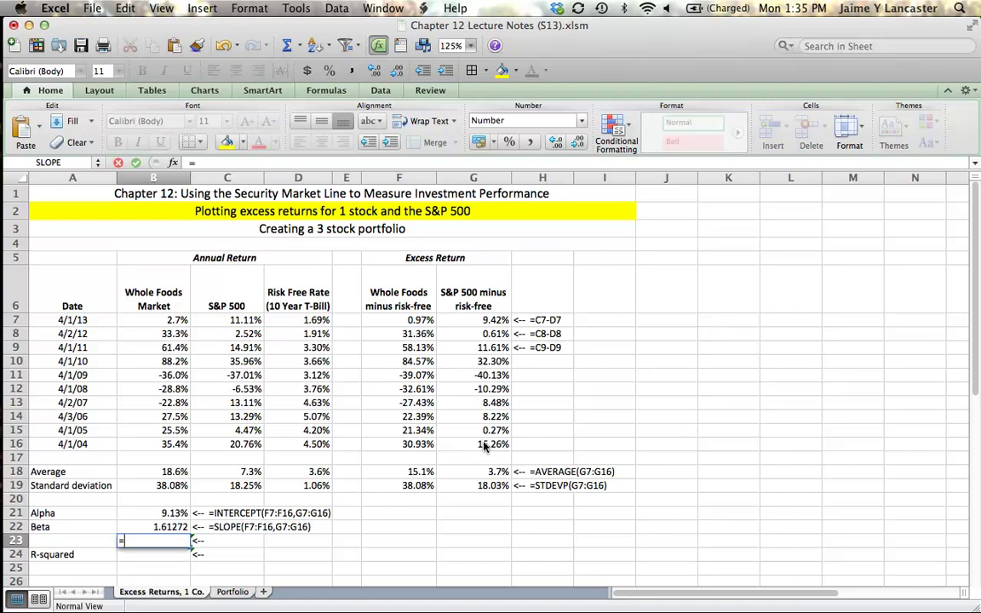
type("covar(")
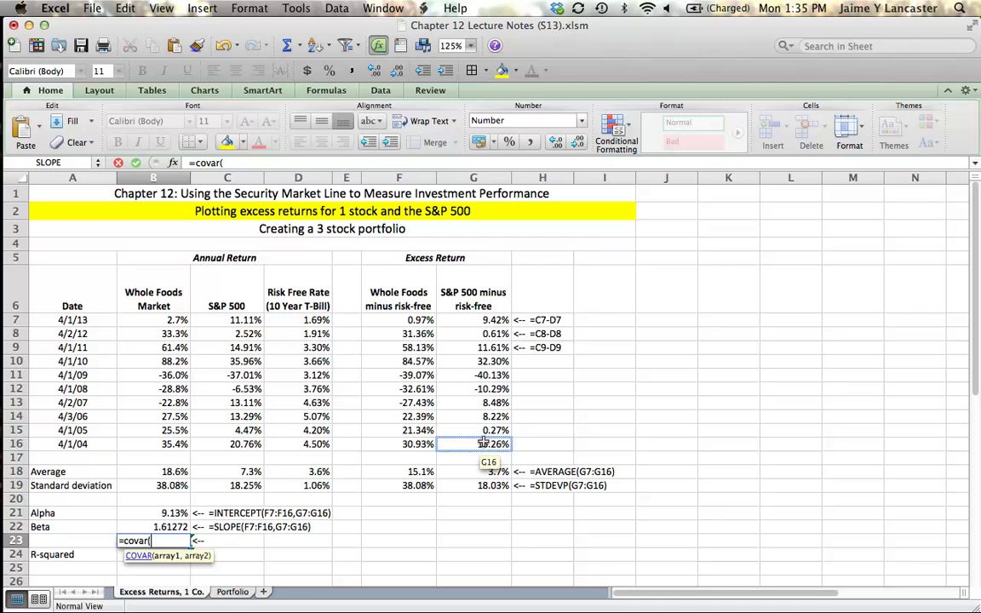
left_click_drag(420, 322, 419, 447)
type(",")
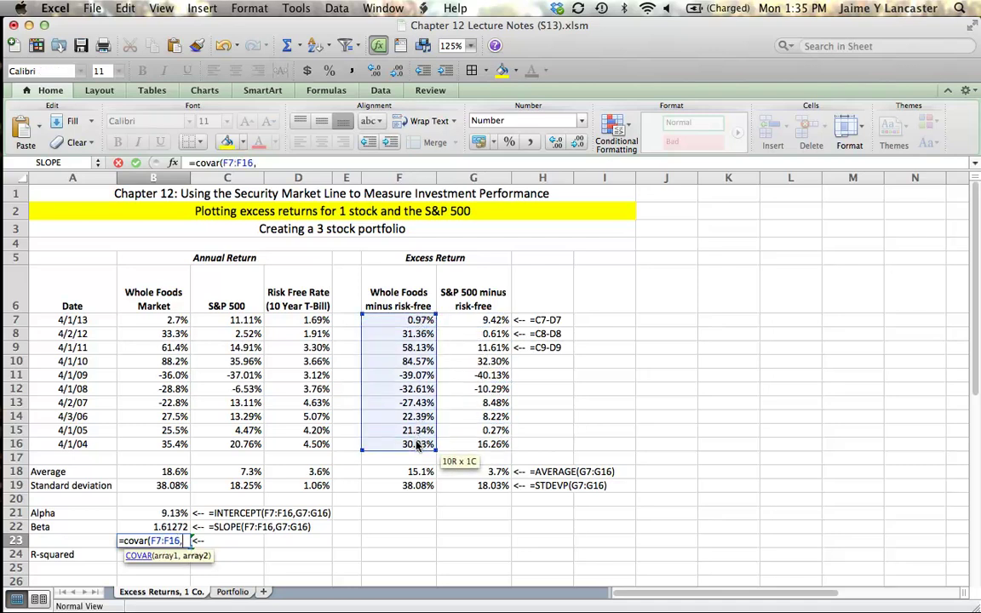
left_click_drag(481, 321, 476, 443)
type(")")
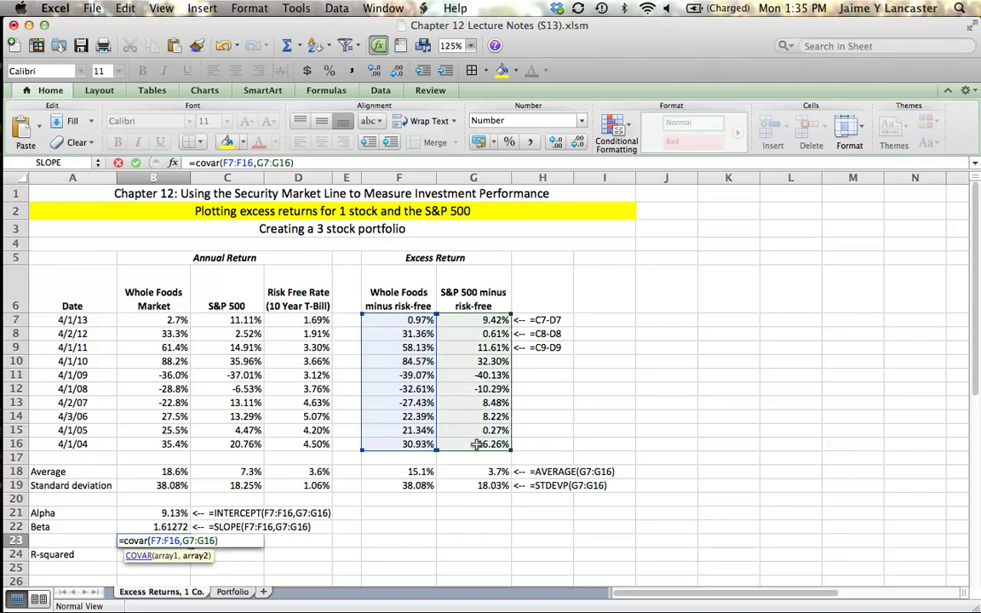
type("/var")
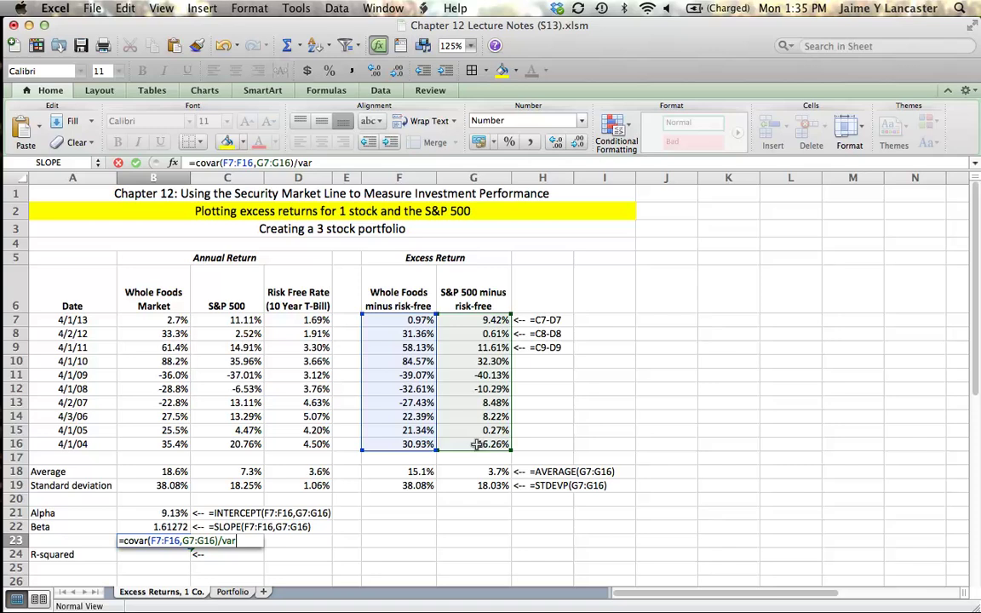
type("p(")
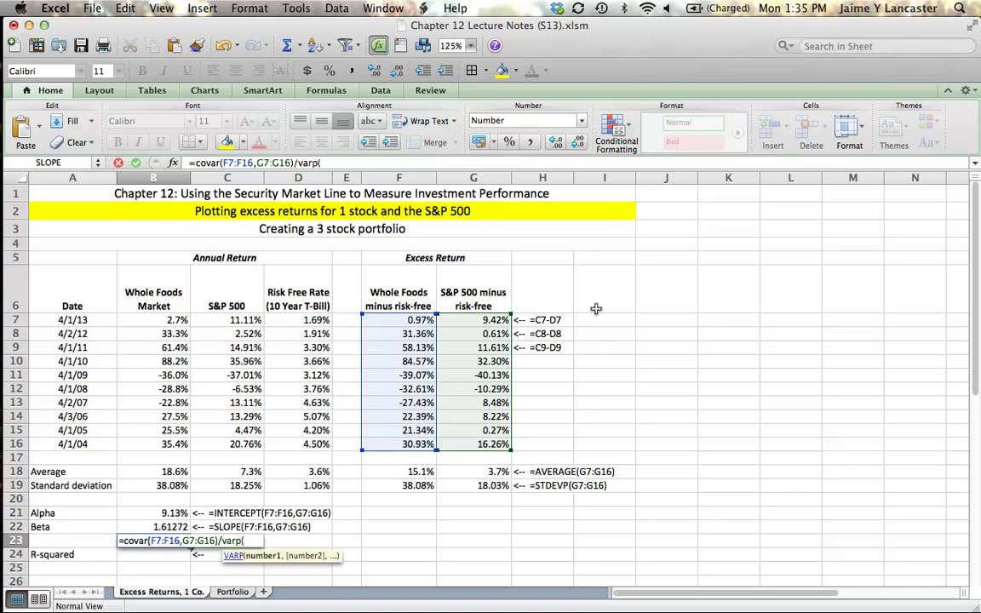
left_click_drag(477, 321, 484, 442)
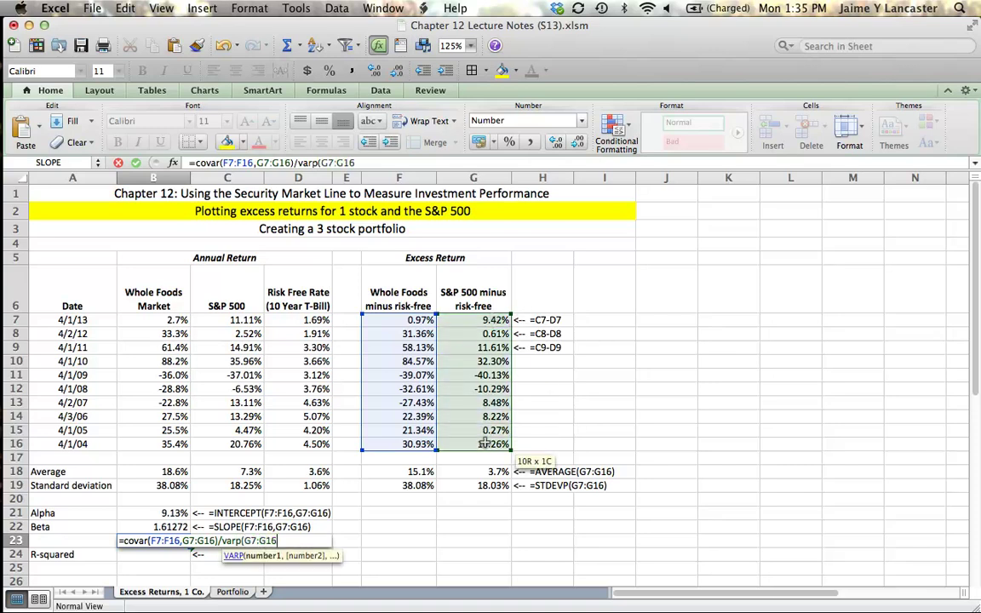
key("Return")
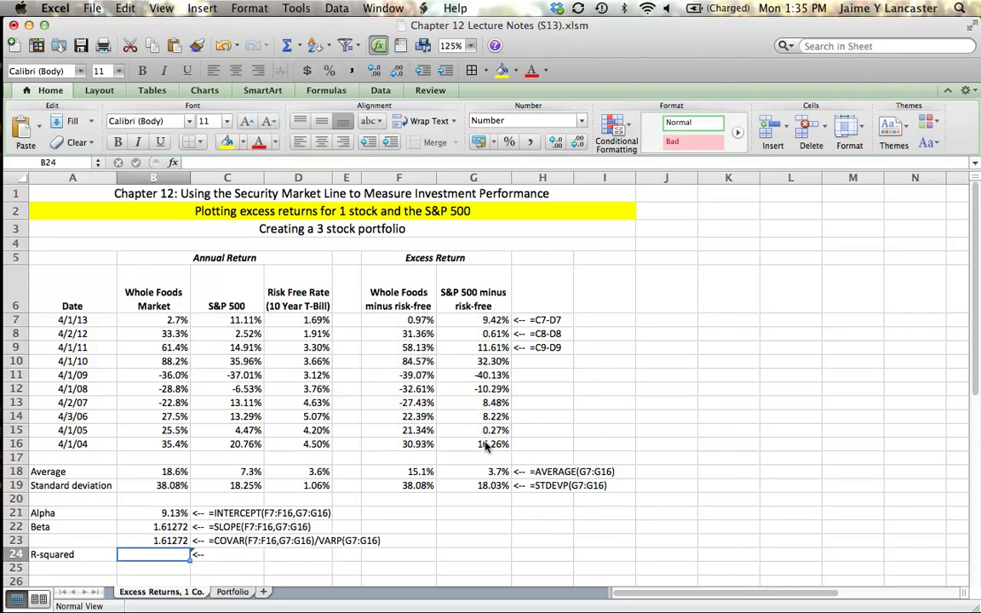
left_click(162, 527)
left_click(155, 541)
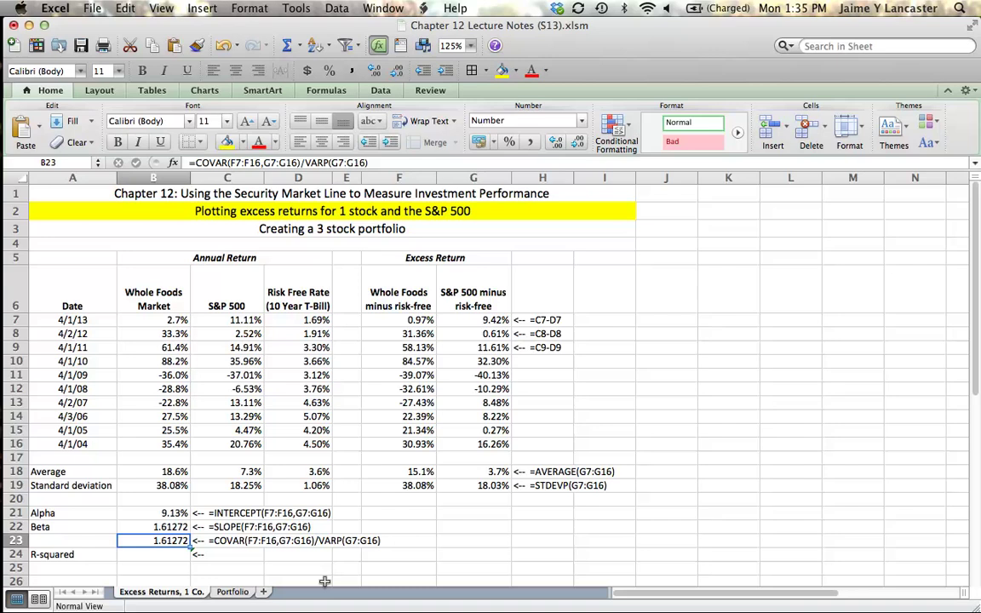
- Calculate R-squared in B24 from the Whole Foods and S&P 500 excess returns with =RSQ(F7:F16,G7:G16)
left_click(162, 554)
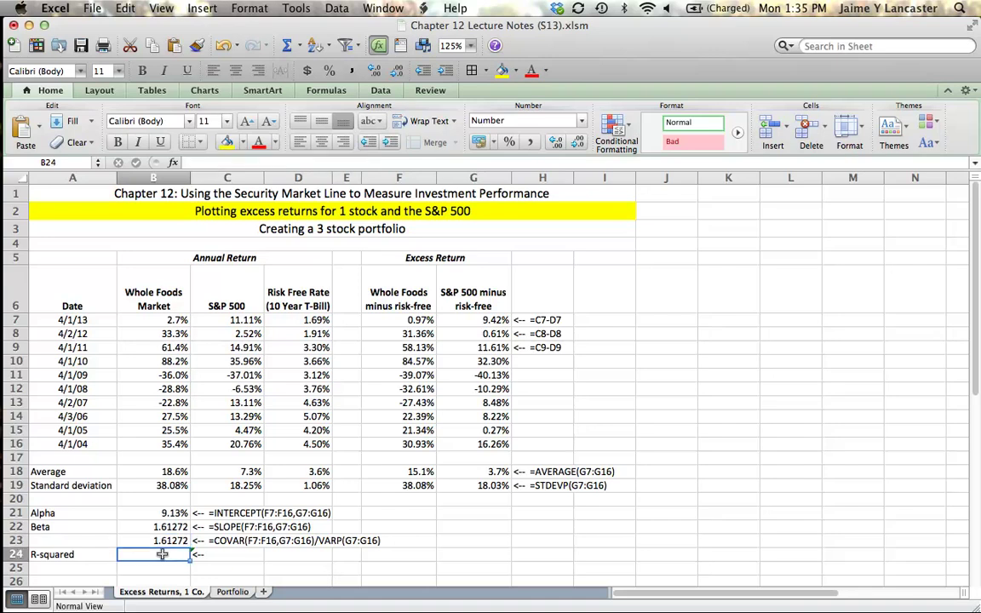
type("=")
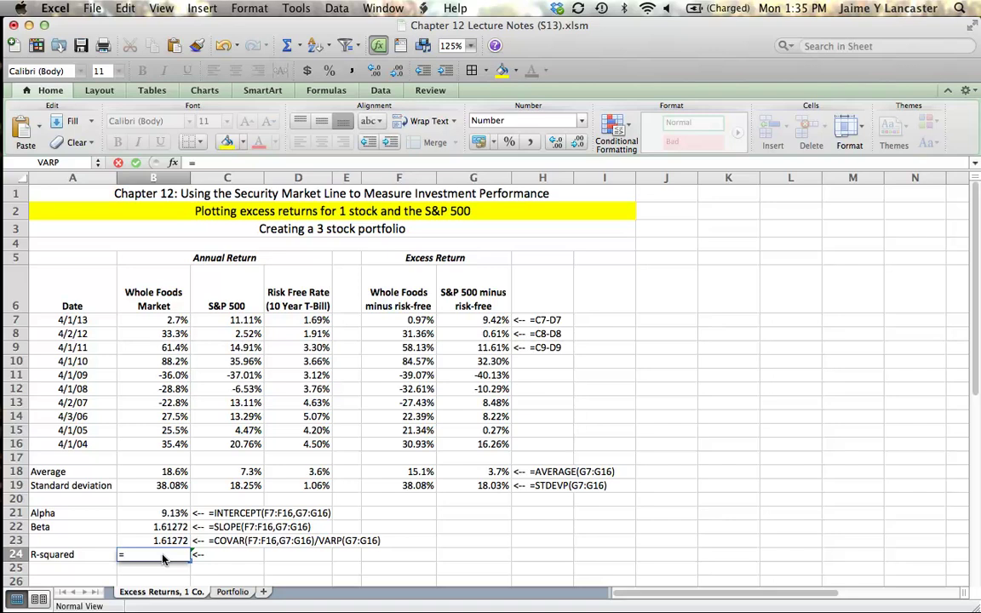
type("r")
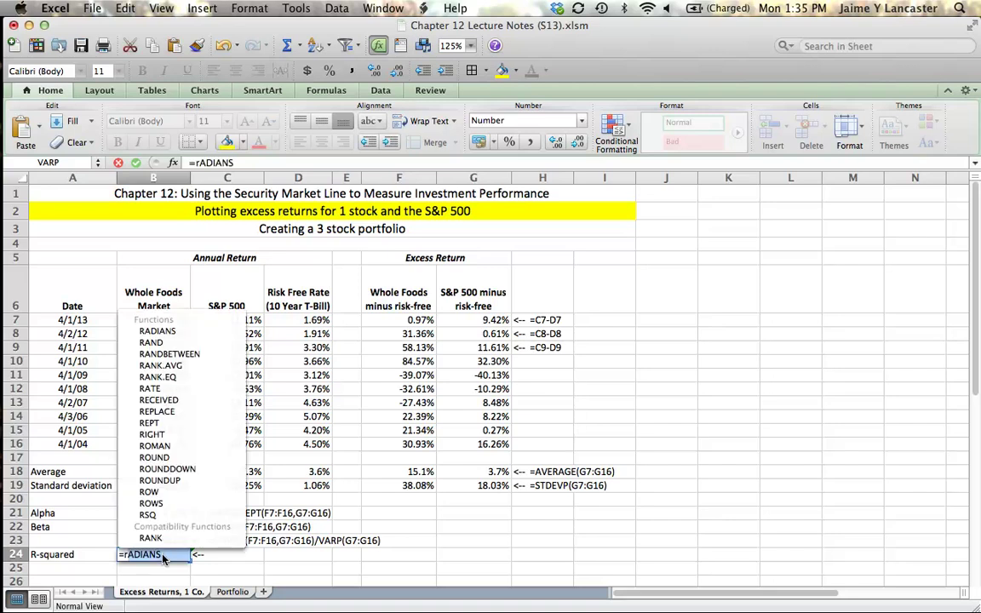
type("sq(")
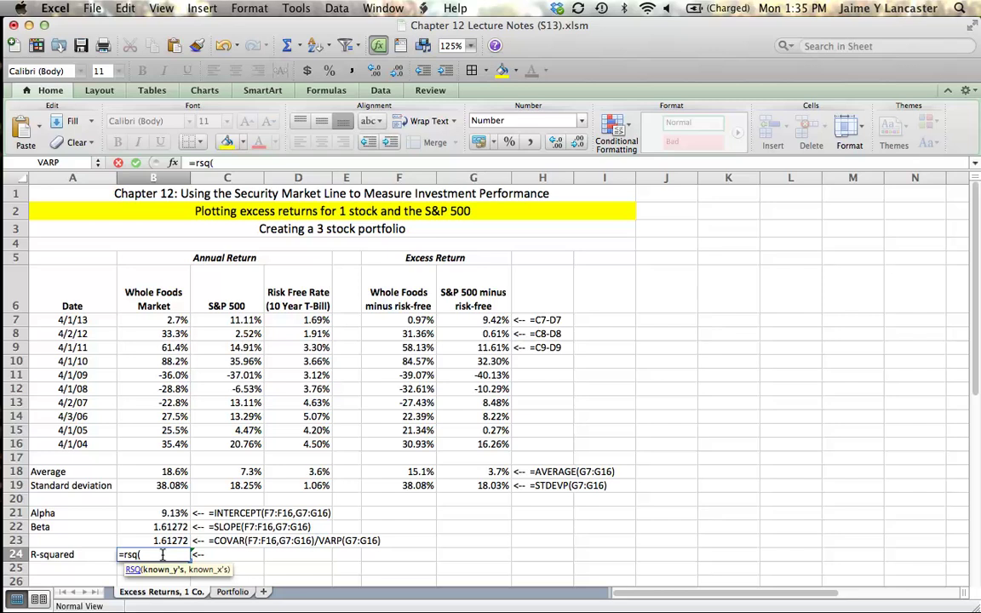
left_click_drag(390, 320, 380, 445)
type(",")
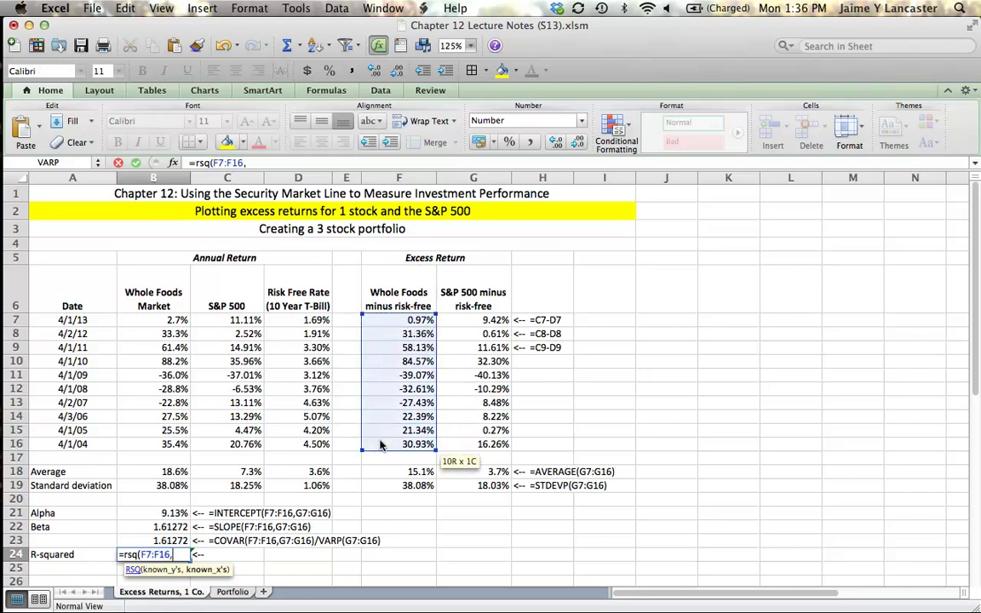
left_click_drag(482, 320, 487, 444)
key("Return")
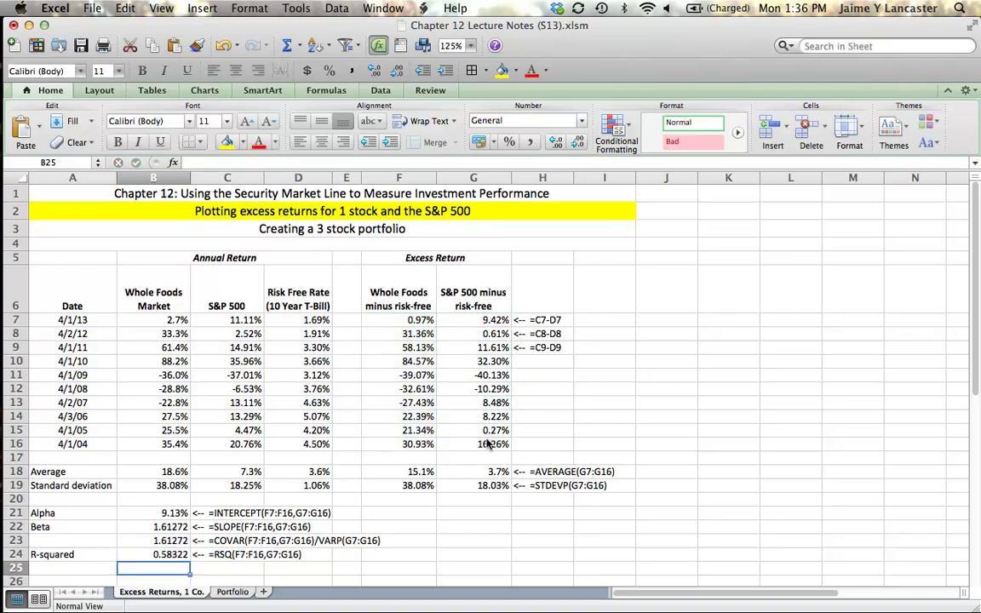
left_click(164, 554)
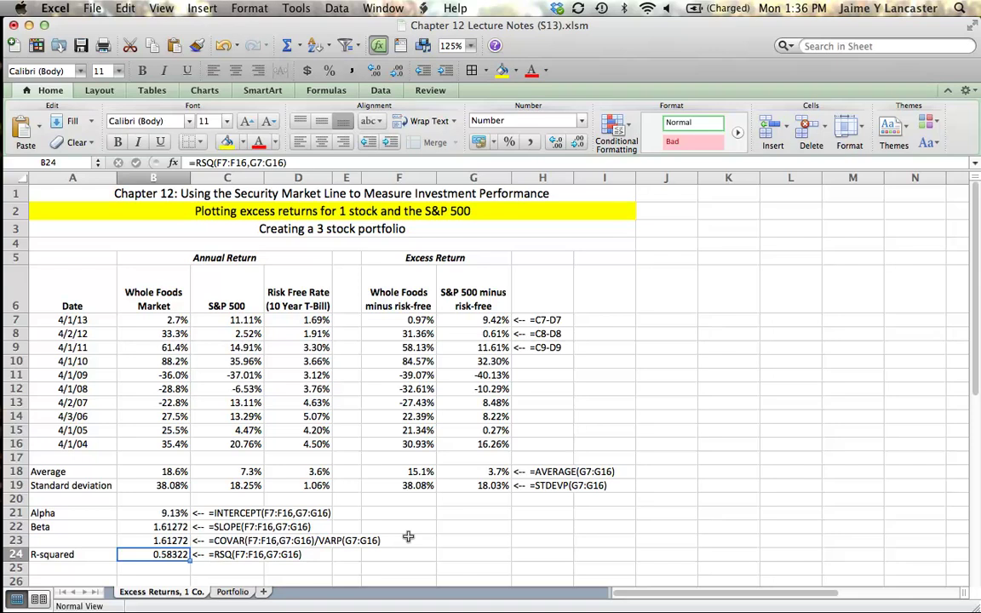
- Insert a Marked Scatter chart of the excess returns in F7:G16 and place it beside the data, over columns I to N
left_click_drag(399, 321, 482, 438)
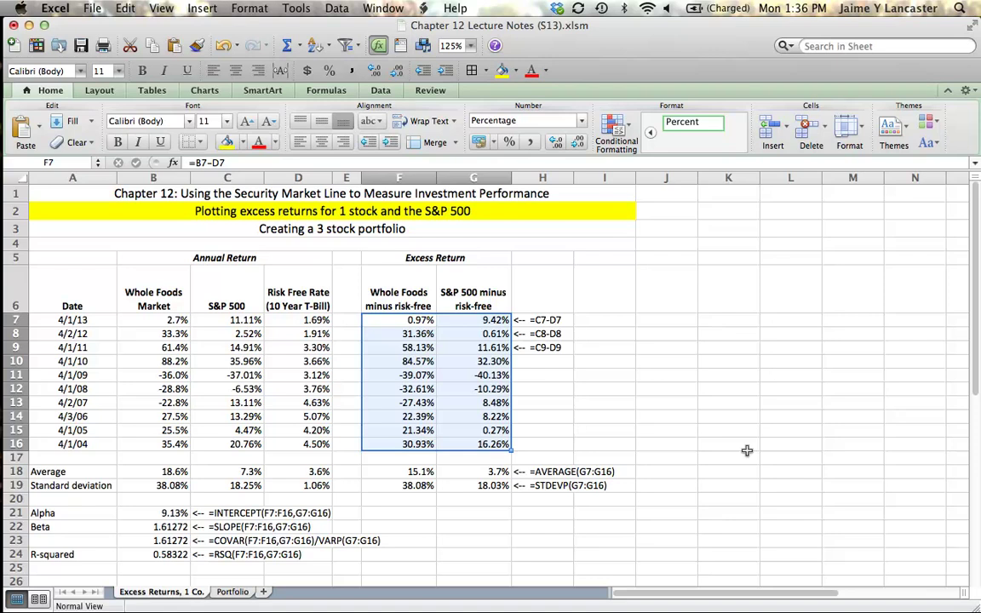
left_click(205, 92)
left_click(214, 128)
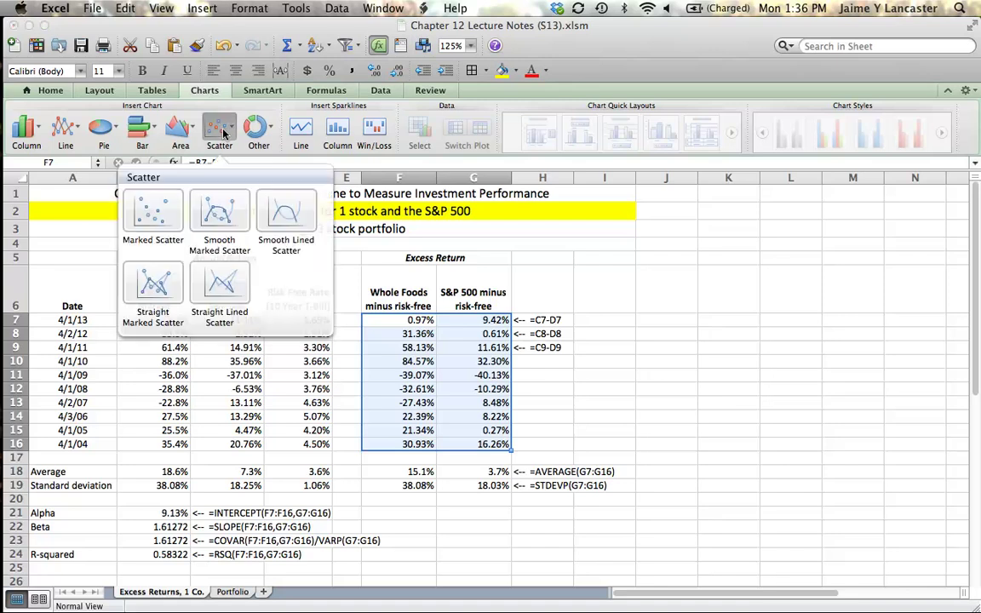
left_click(154, 214)
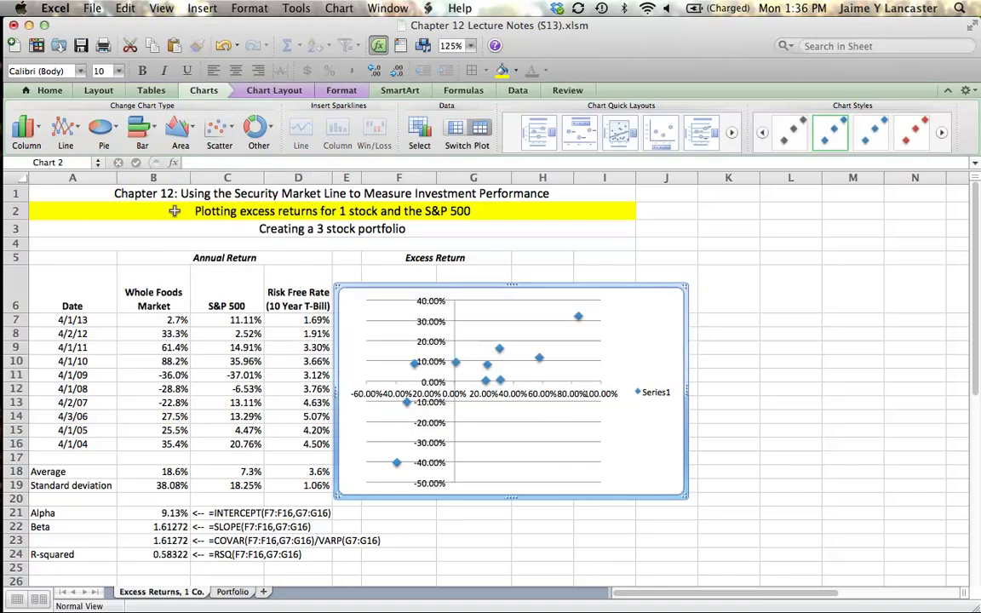
left_click_drag(655, 311, 900, 249)
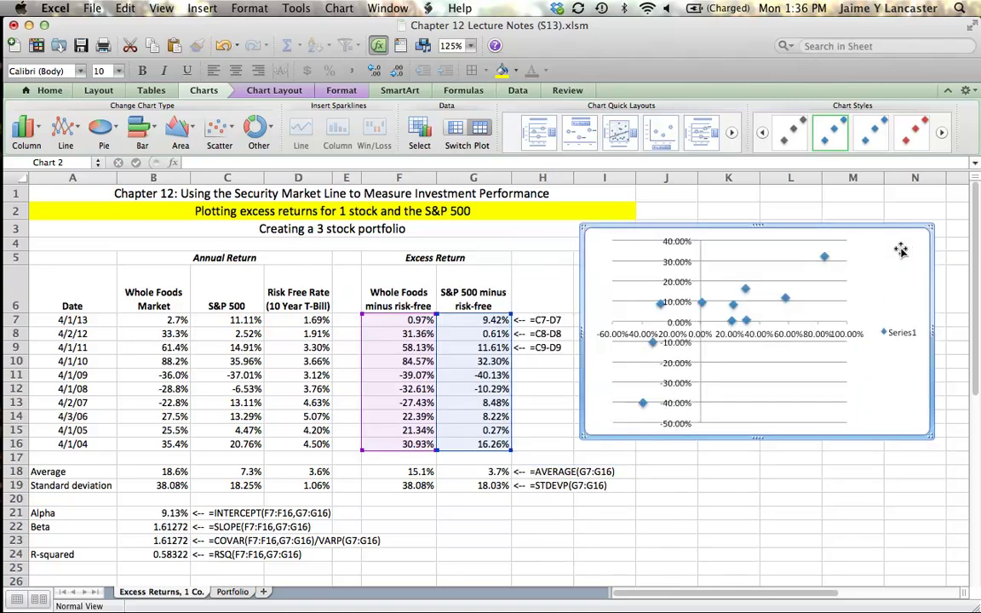
- In the scatter chart's data source, remove the existing series and add a new empty one
mouse_move(826, 260)
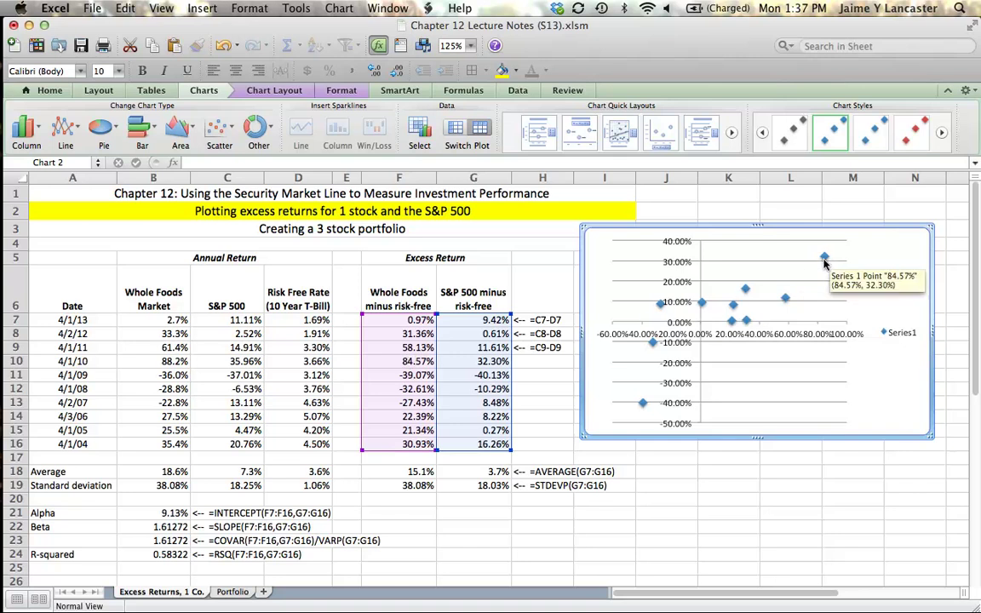
left_click(823, 260)
left_click(823, 259)
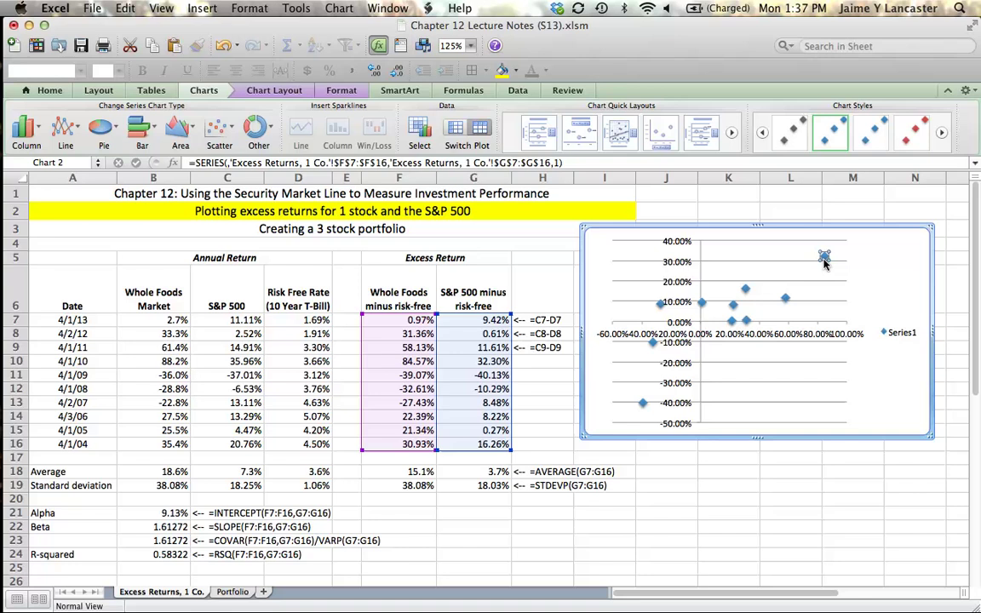
right_click(823, 263)
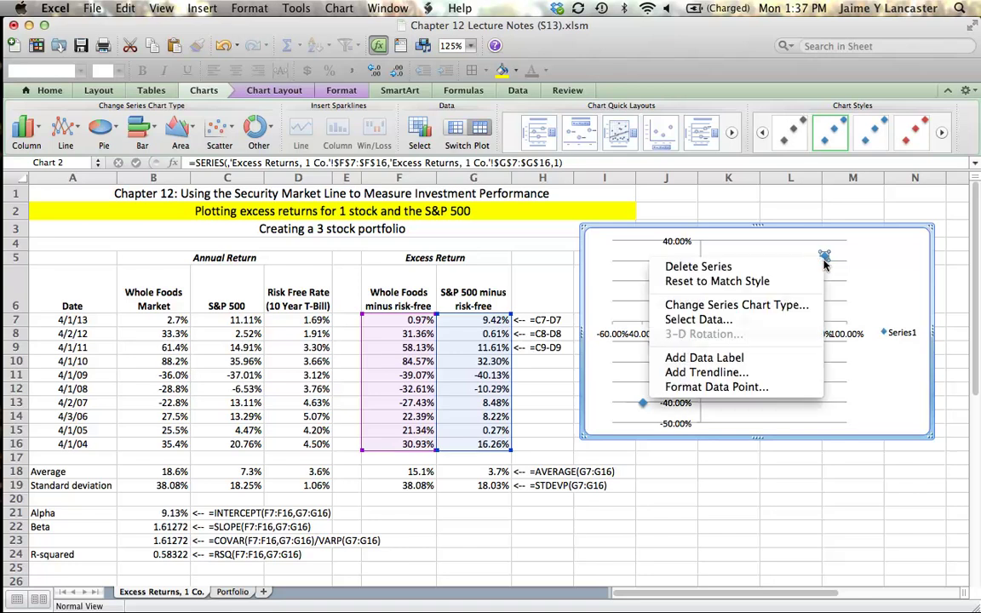
left_click(723, 321)
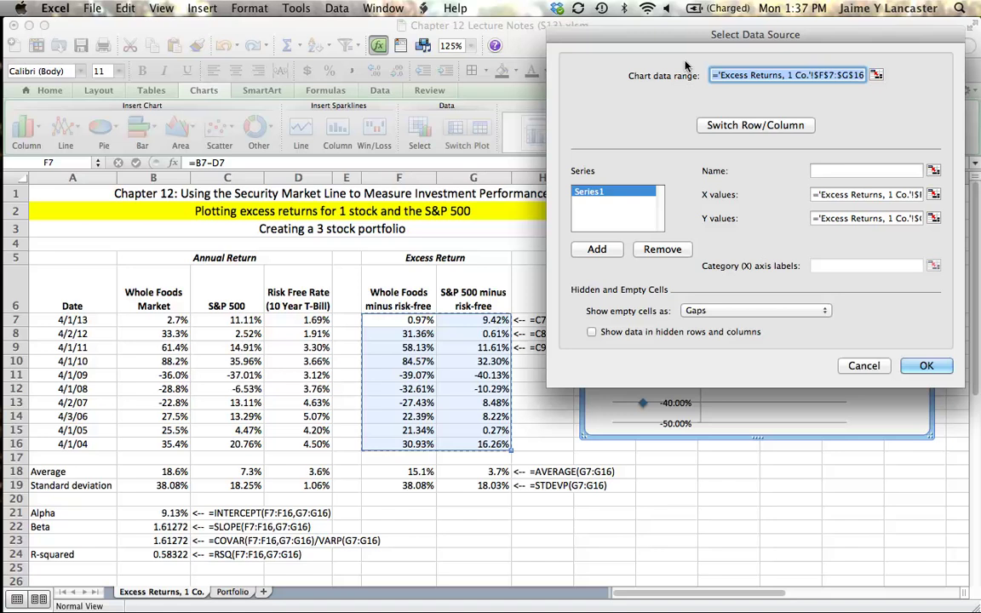
left_click_drag(673, 36, 224, 110)
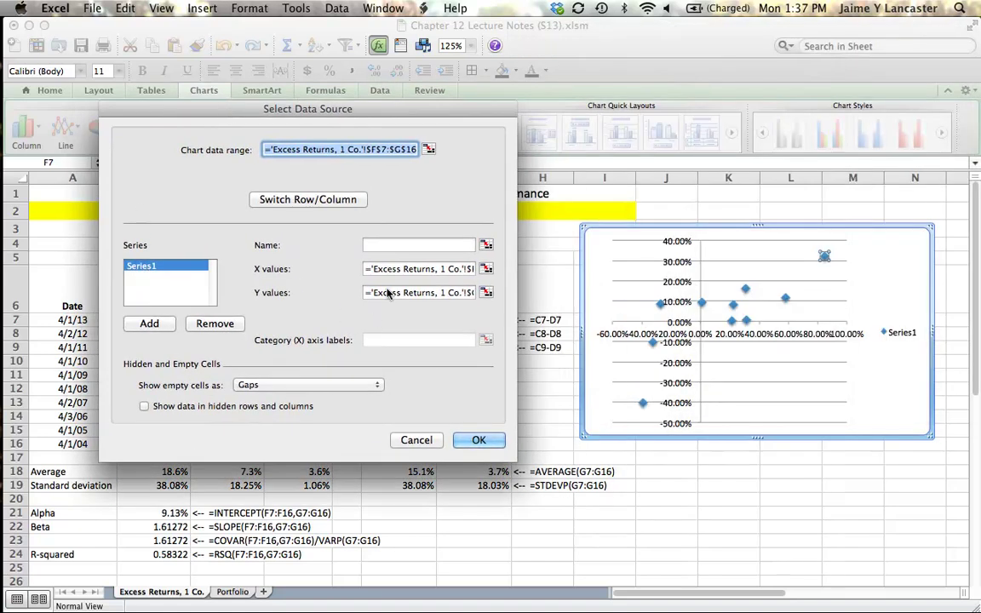
left_click(215, 324)
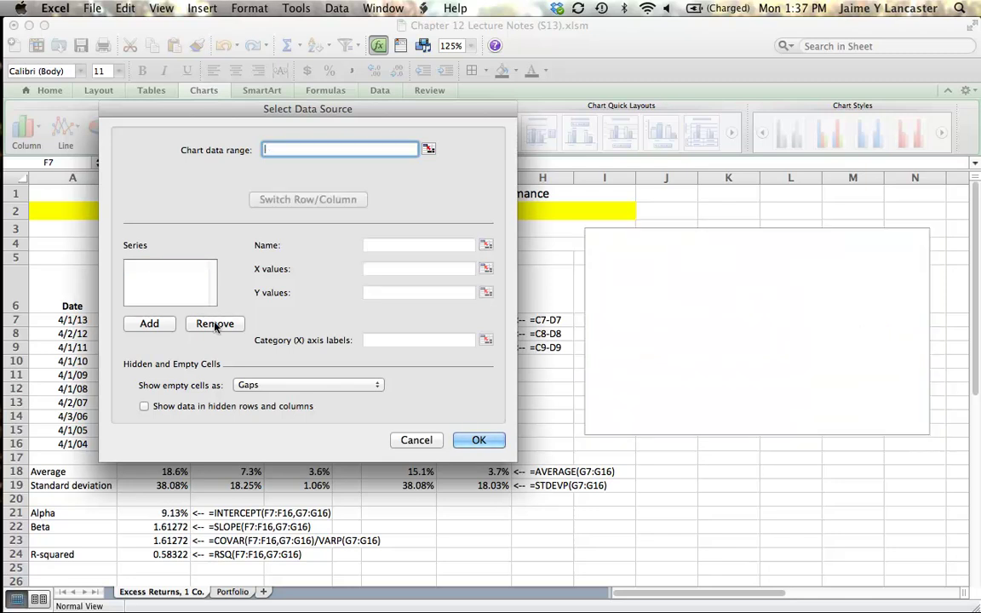
left_click(159, 324)
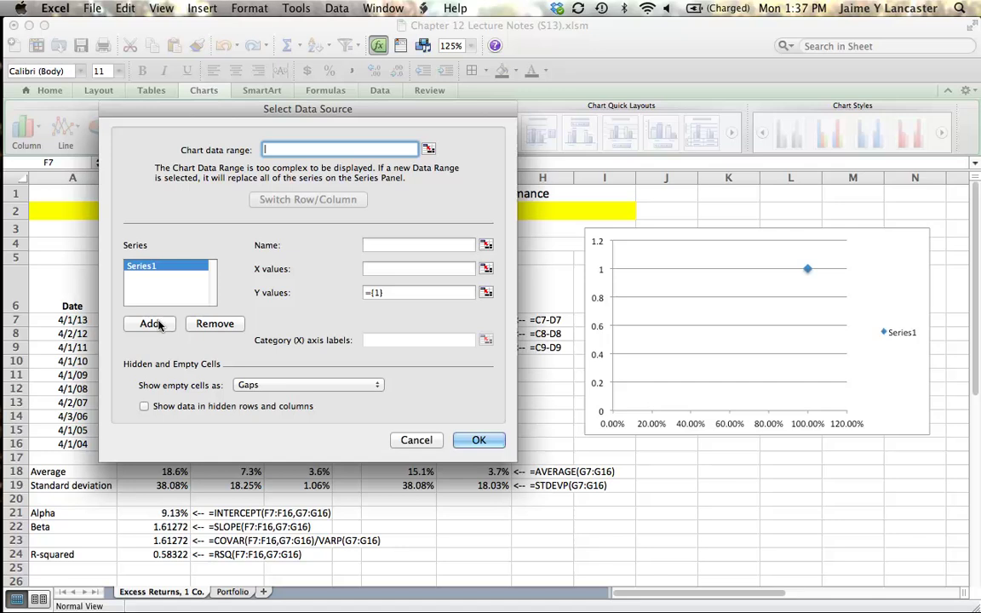
- Set the new series' X values to the S&P 500 excess returns in G7:G16
left_click(387, 267)
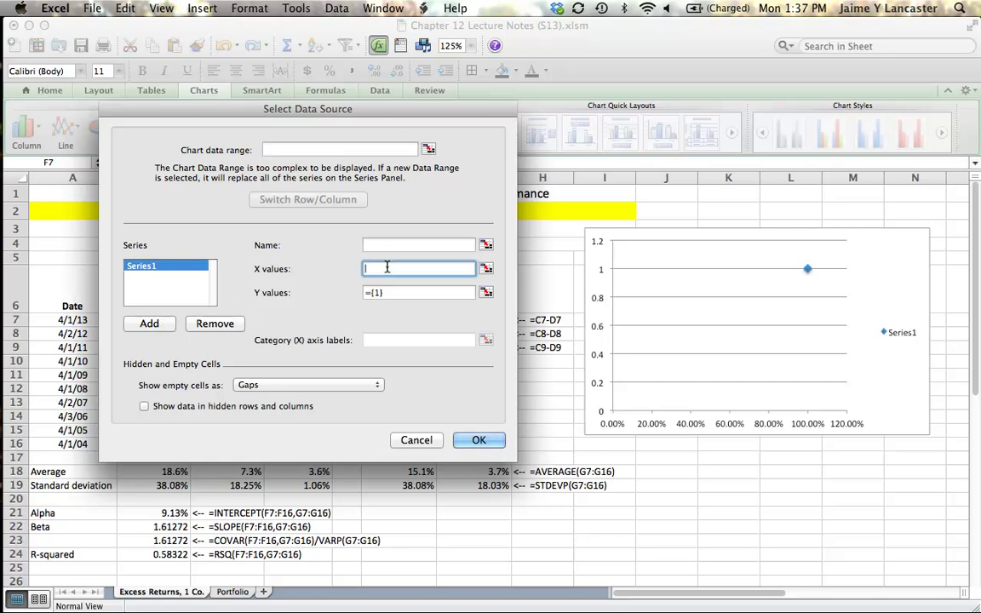
left_click_drag(310, 115, 743, 15)
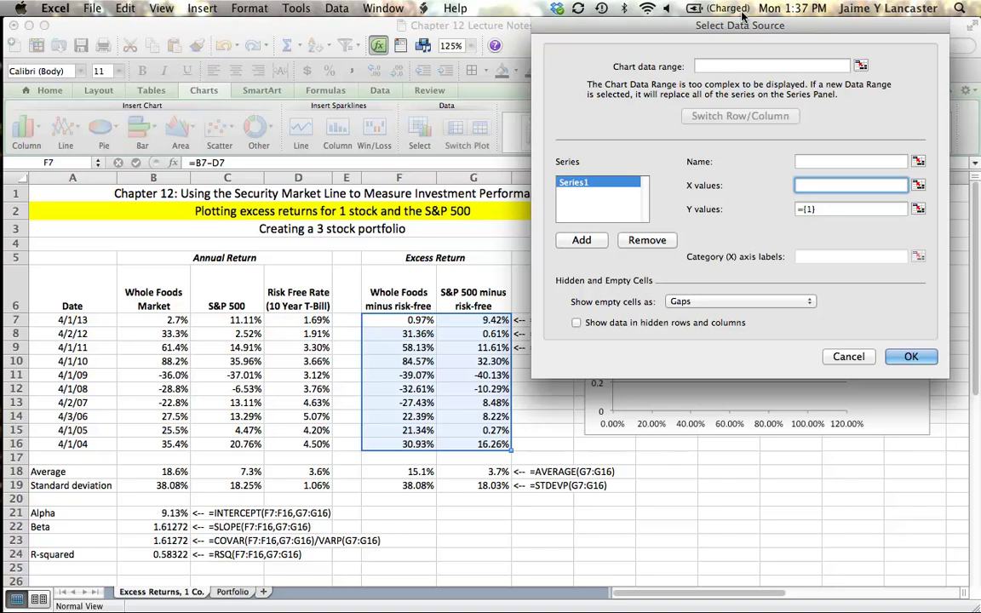
left_click(464, 320)
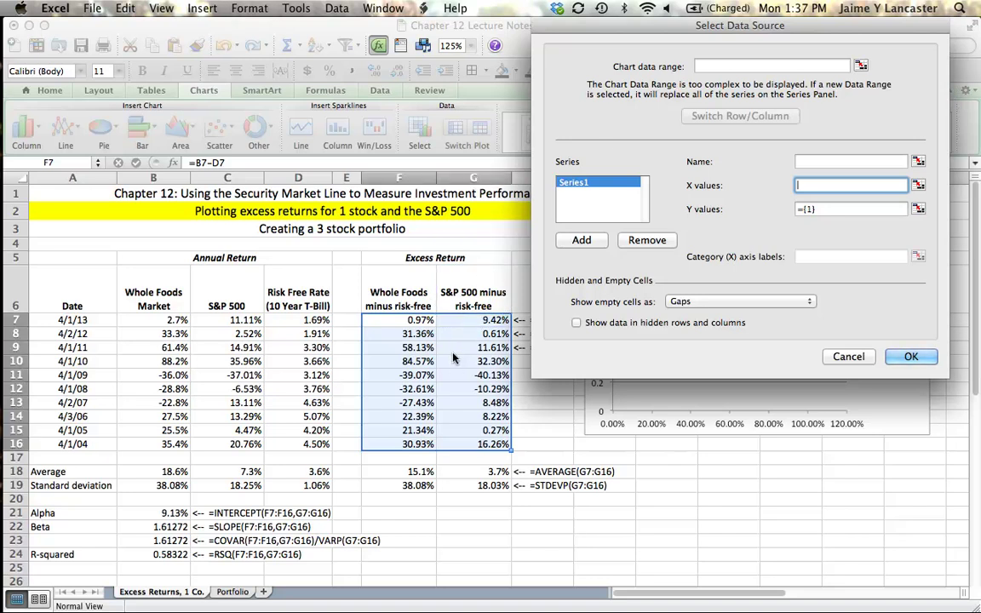
left_click_drag(464, 321, 466, 443)
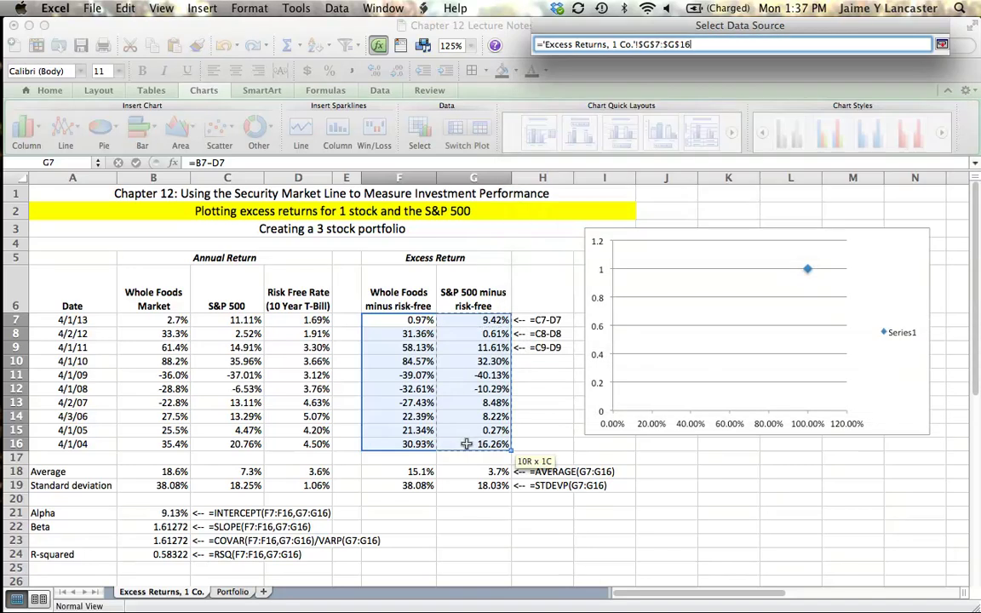
key("Return")
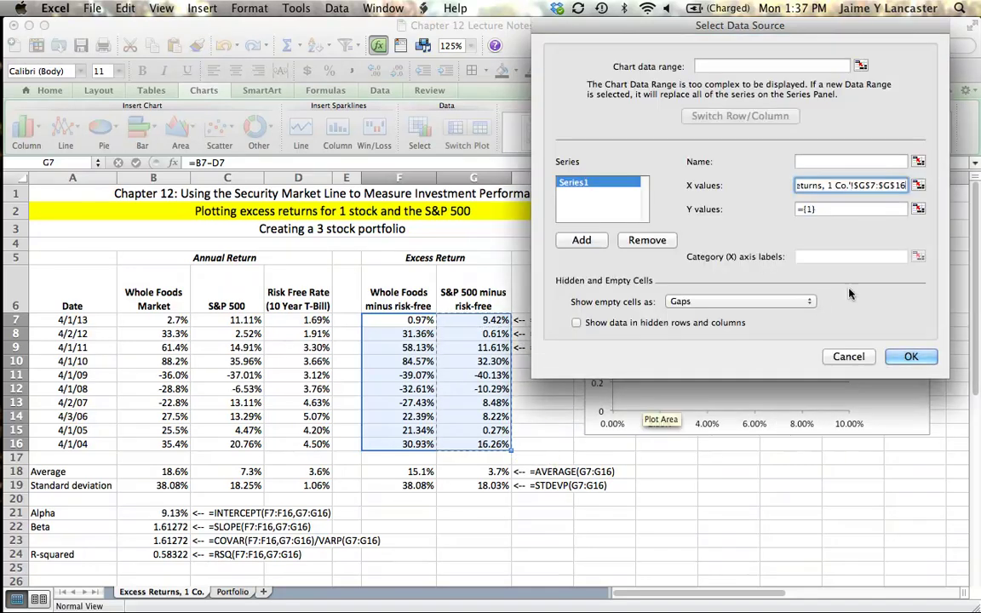
- Replace the series' default Y values with the Whole Foods excess returns in F7:F16 and apply the data source
left_click(843, 209)
key("BackSpace")
key("BackSpace")
key("BackSpace")
key("BackSpace")
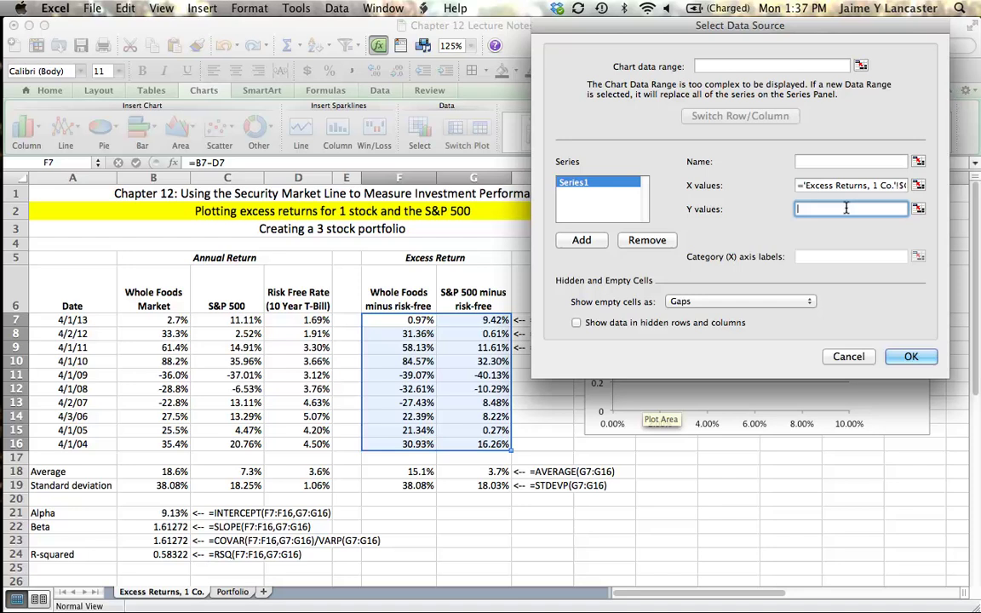
left_click_drag(399, 320, 415, 444)
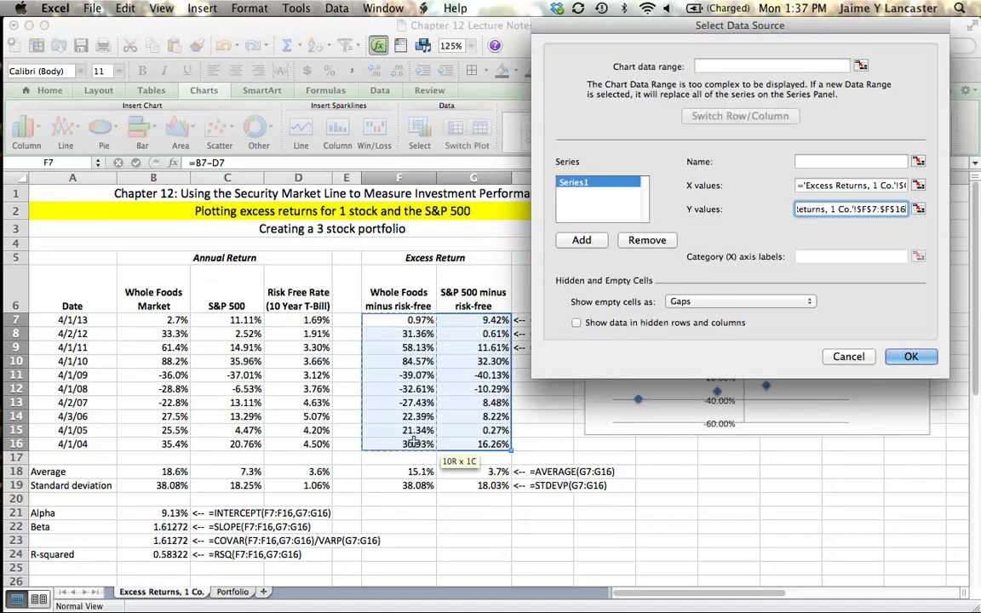
left_click(908, 357)
mouse_move(829, 259)
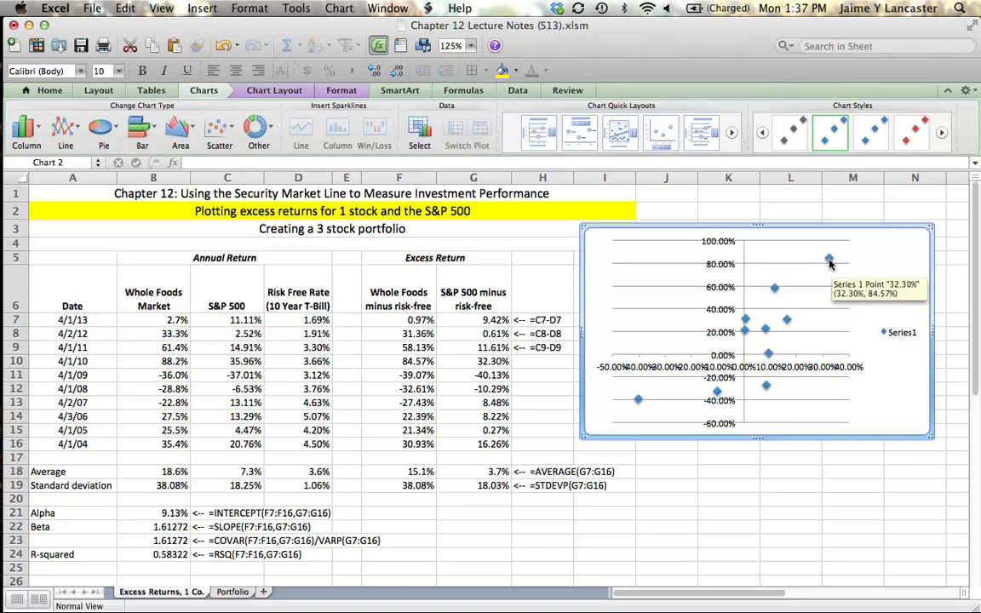
- Apply the quick layout with chart and axis titles, and title the chart "Regressing Whole Foods Excess Returns on the S&P 500, 2004 - 2013"
left_click(541, 132)
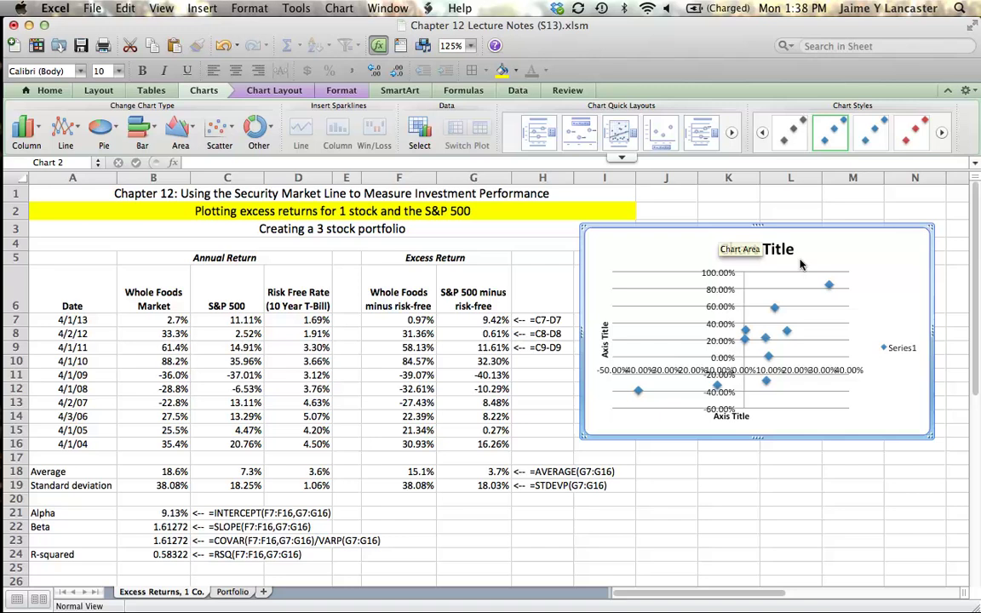
left_click(754, 249)
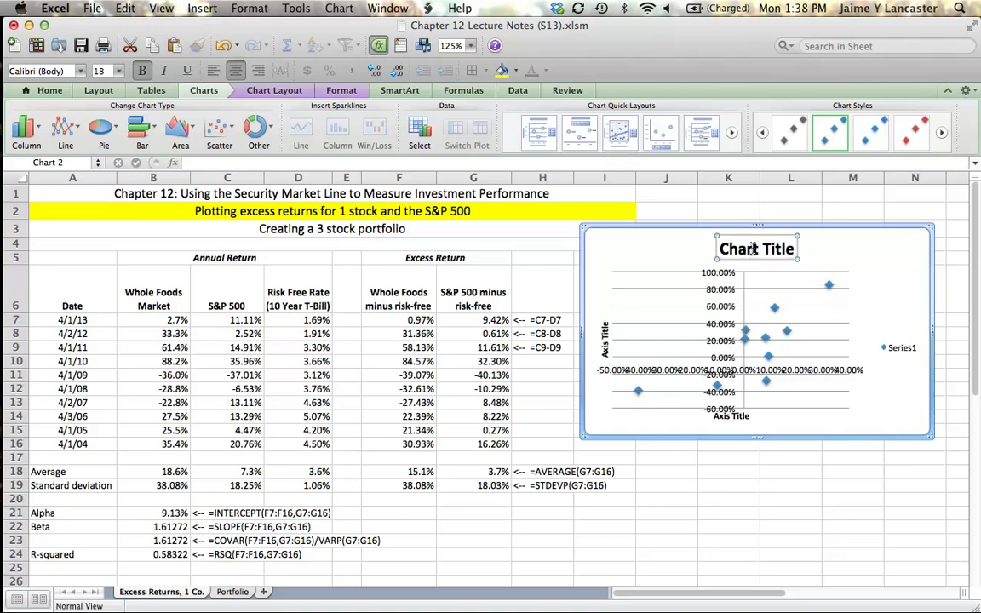
type("Re")
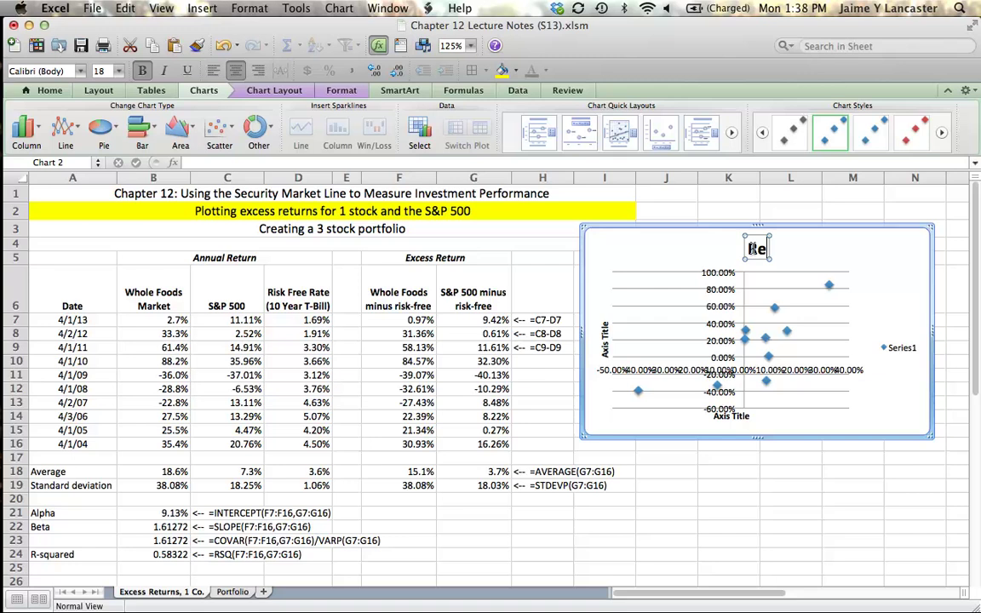
type("gressing Who")
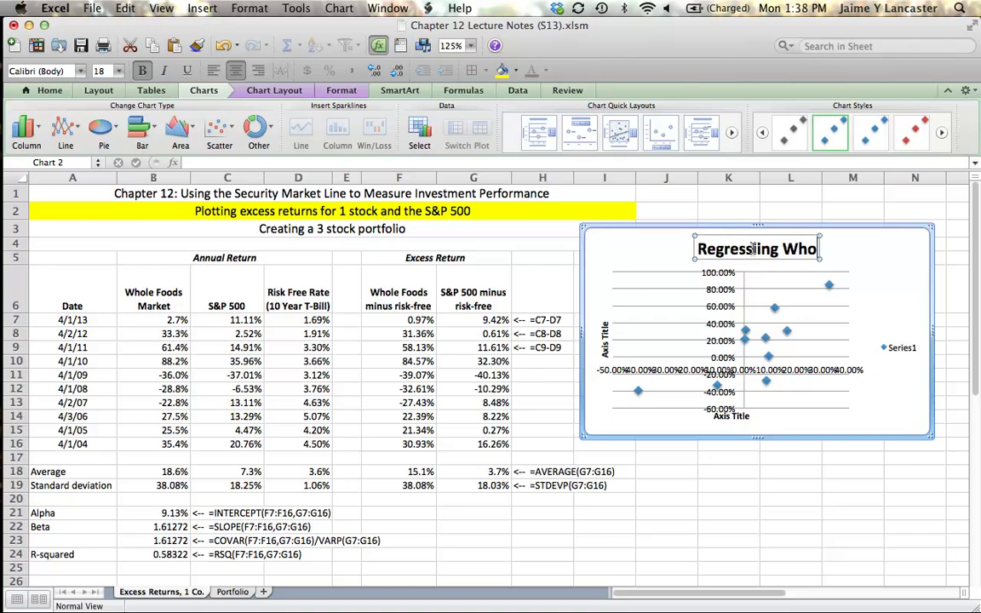
key("BackSpace")
key("BackSpace")
key("BackSpace")
key("BackSpace")
key("BackSpace")
key("BackSpace")
type("n")
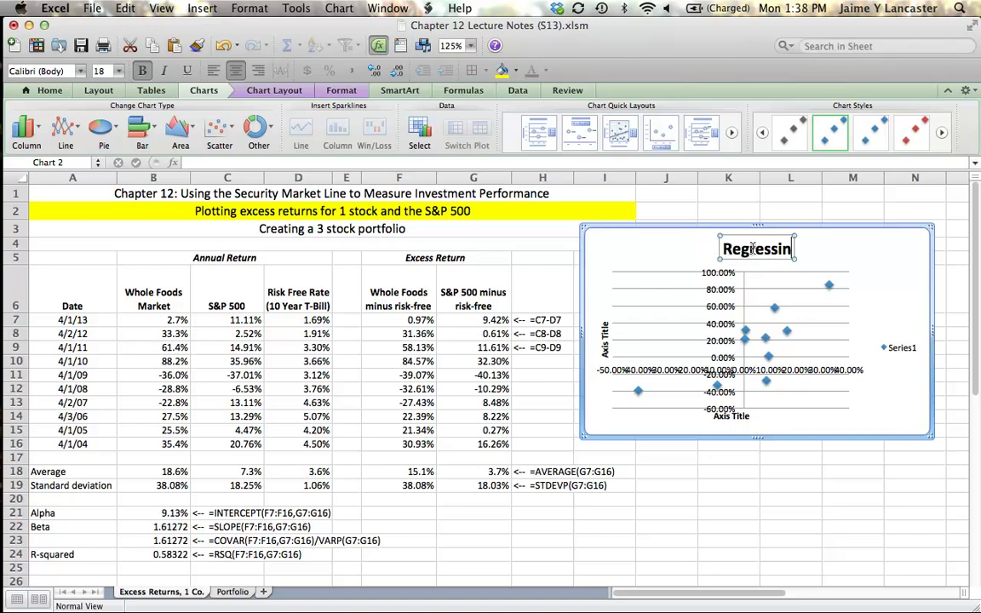
type("g Whole Food")
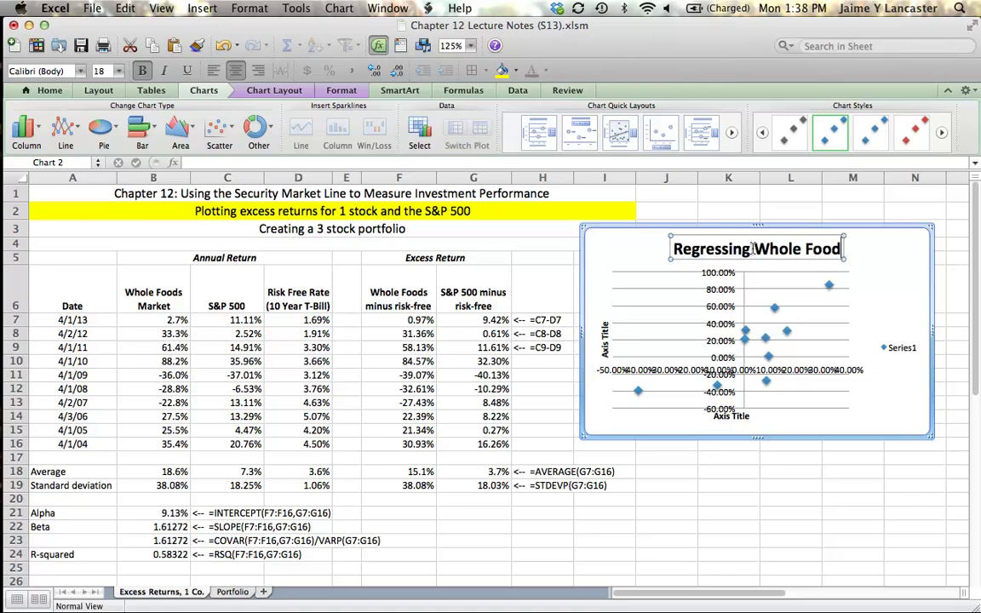
type("s Excess Re")
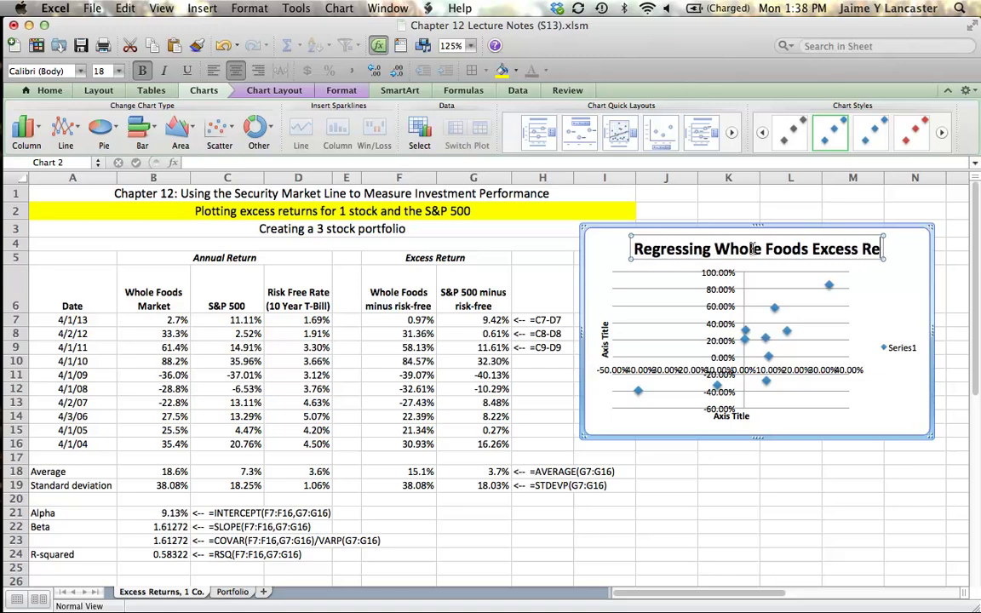
type("turns on th")
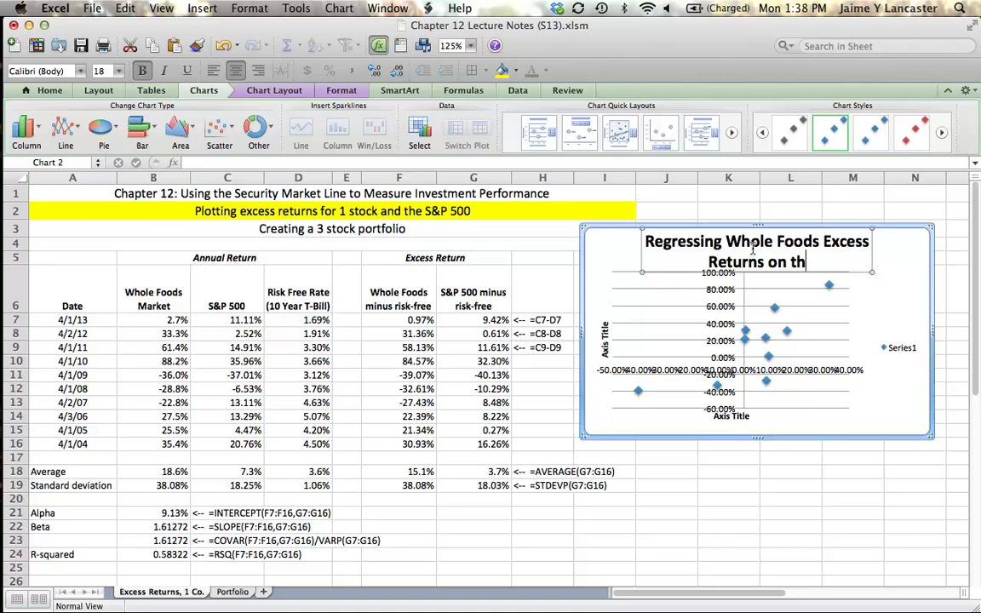
type("e S&P")
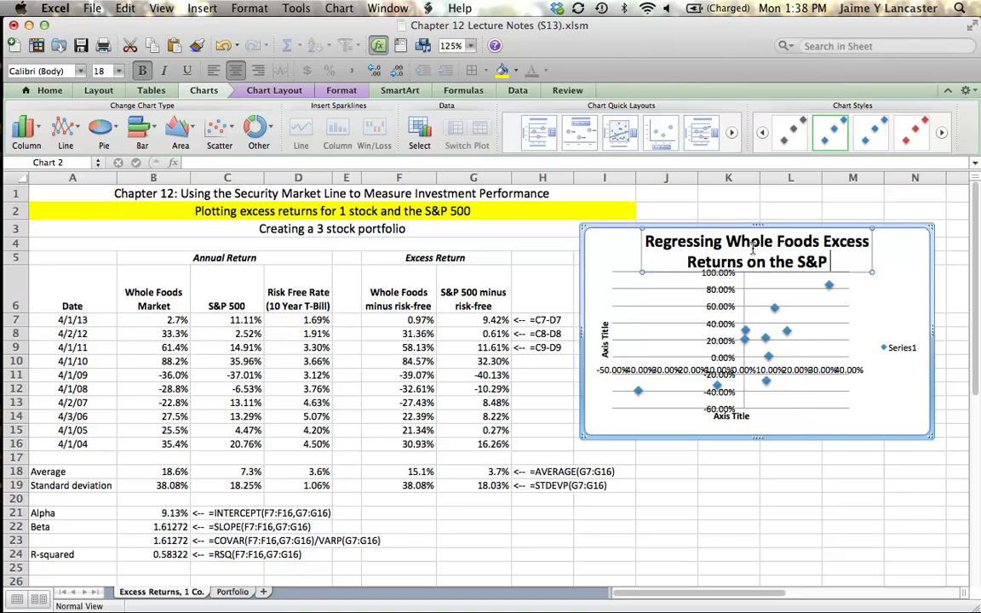
type(" 500, ")
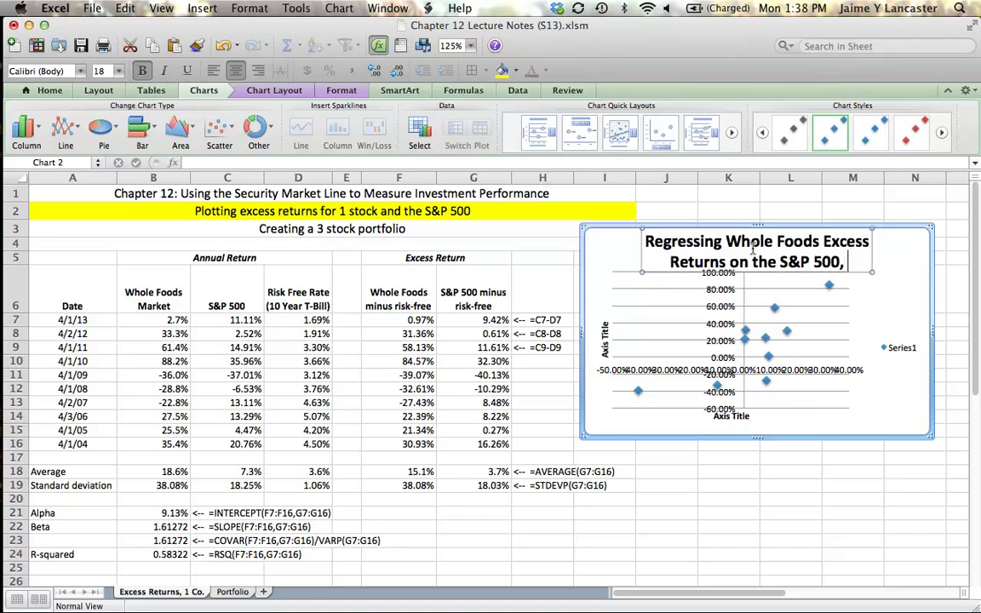
type("200")
type("4")
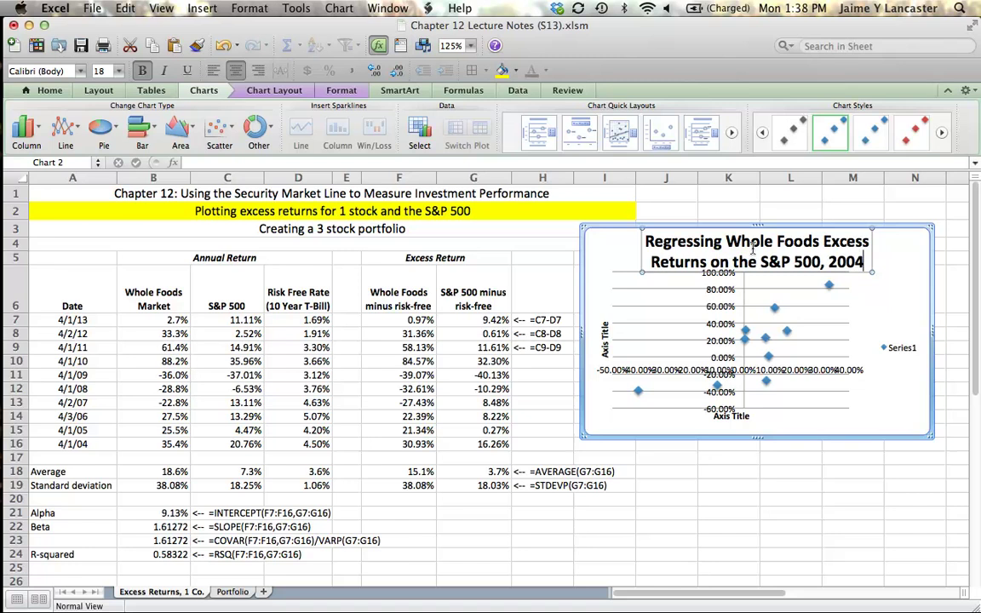
type(" - 201")
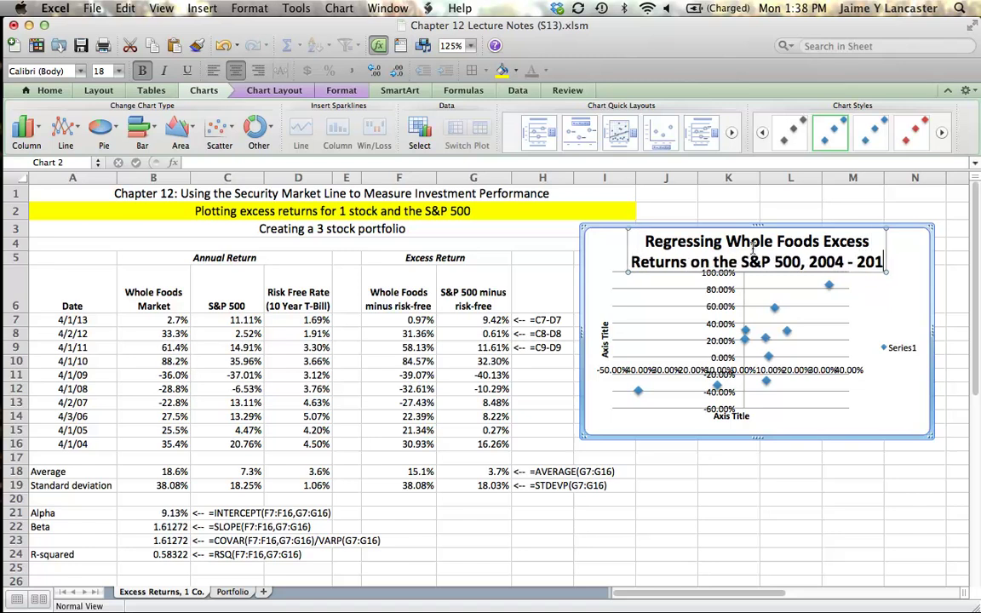
type("3")
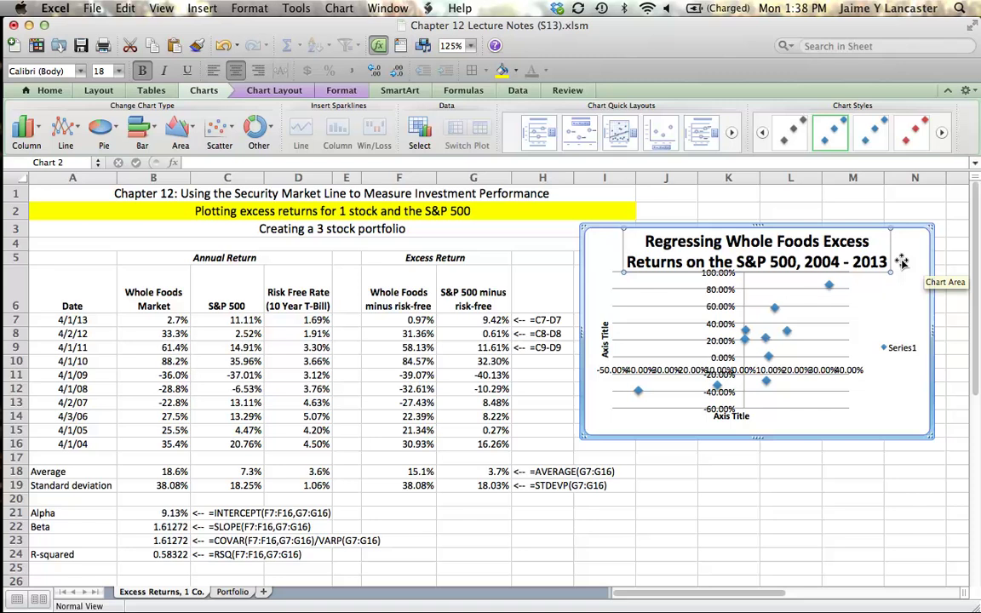
- Reduce the chart title's font size to 14 and delete the Series1 legend from the chart
left_click_drag(886, 260, 545, 217)
left_click(119, 71)
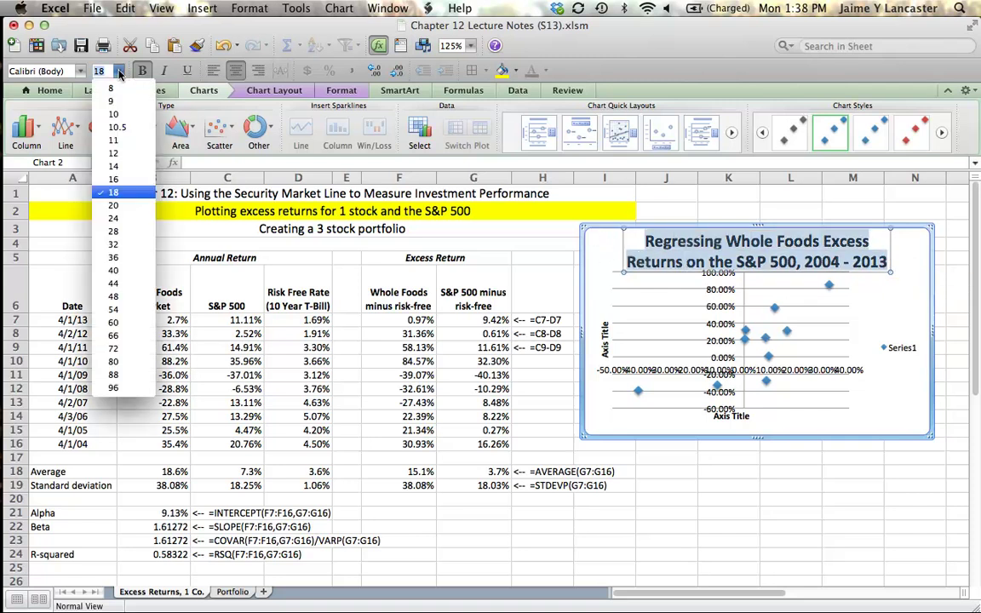
left_click(118, 167)
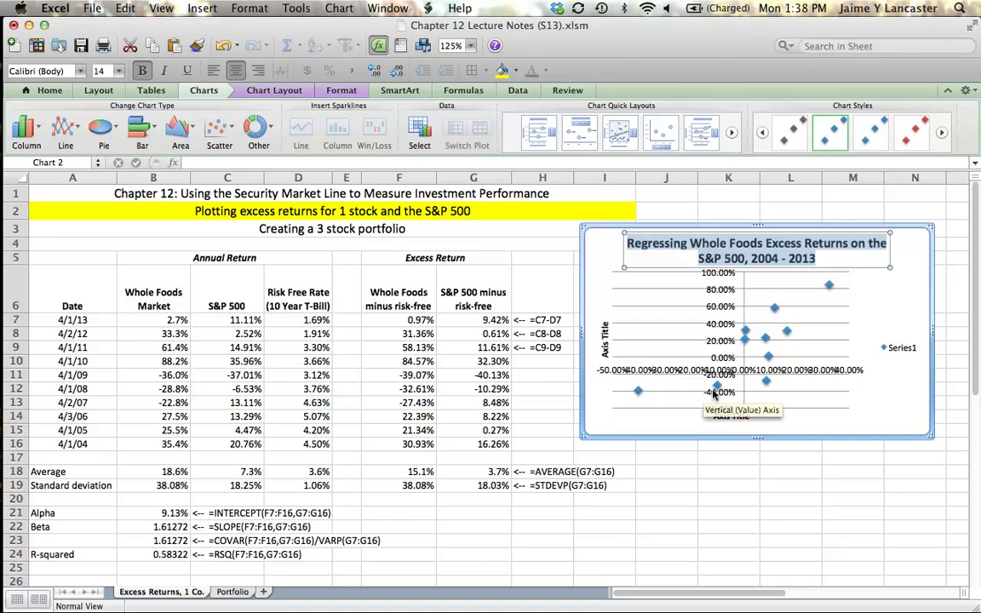
left_click(901, 350)
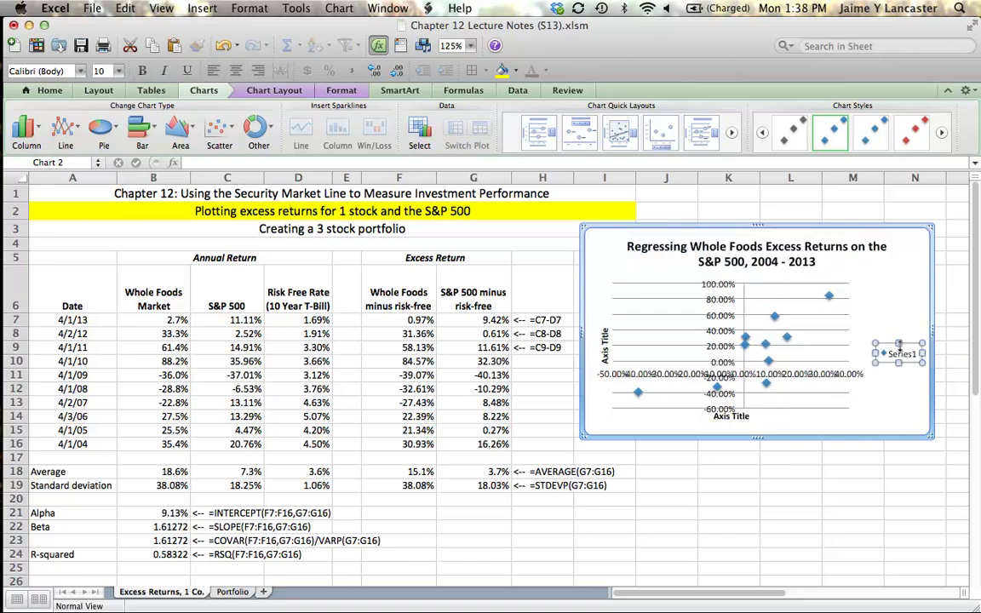
key("Delete")
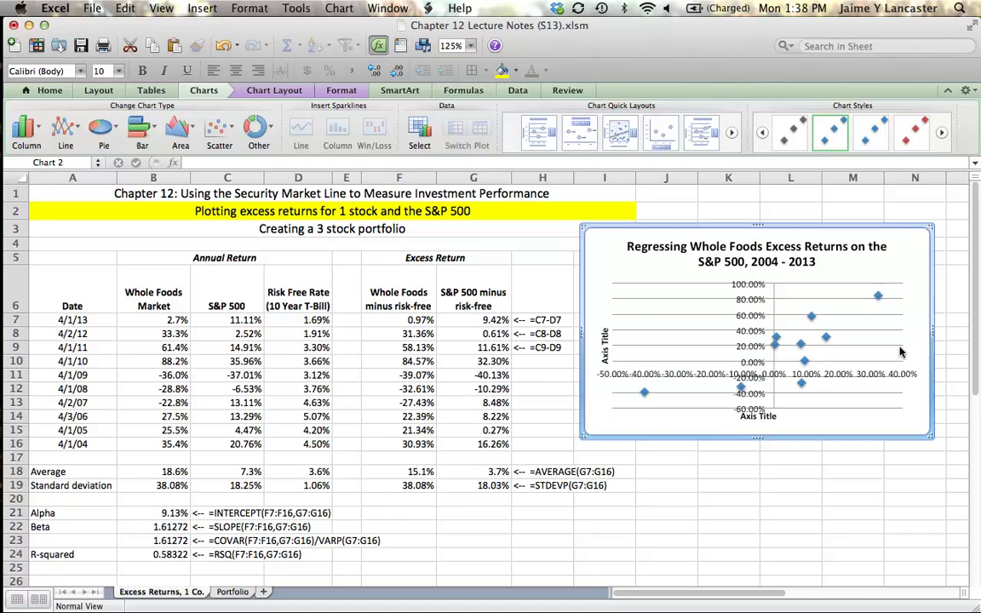
- Title the chart's vertical axis "Whole Foods" and its horizontal axis "S&P 500"
left_click(602, 335)
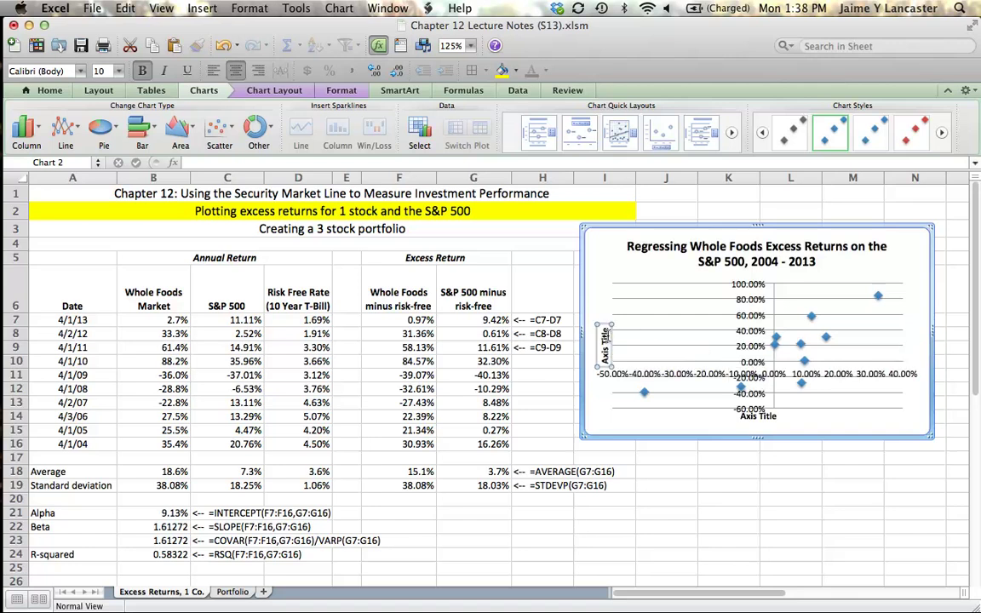
type("Whole Foods")
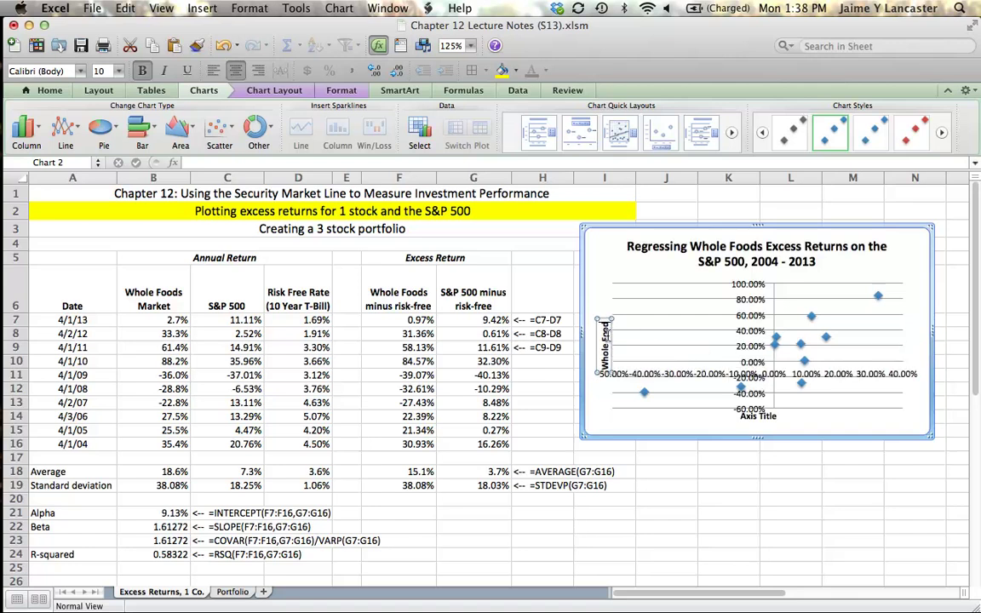
left_click(758, 416)
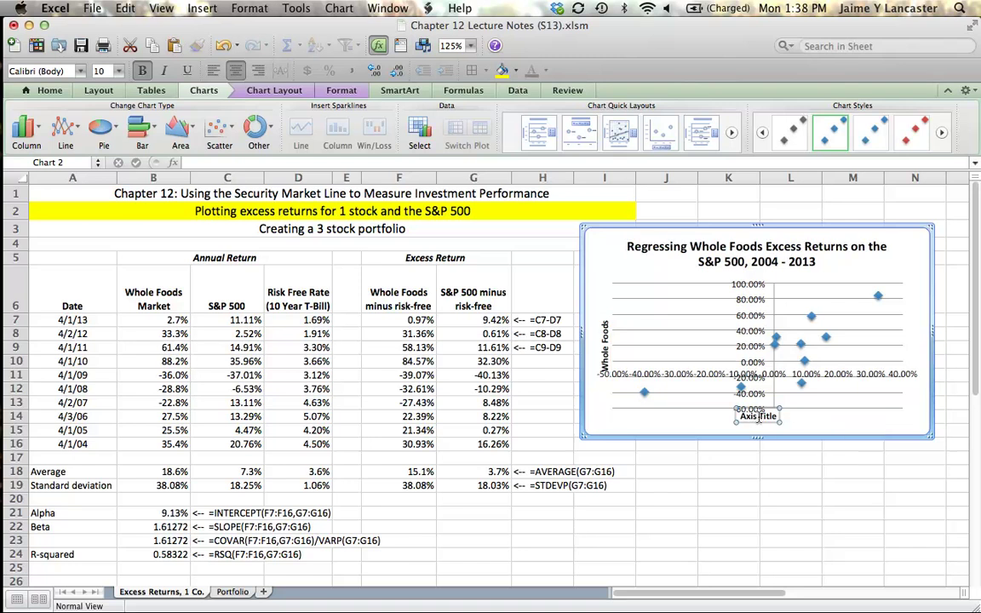
type("S&P 5")
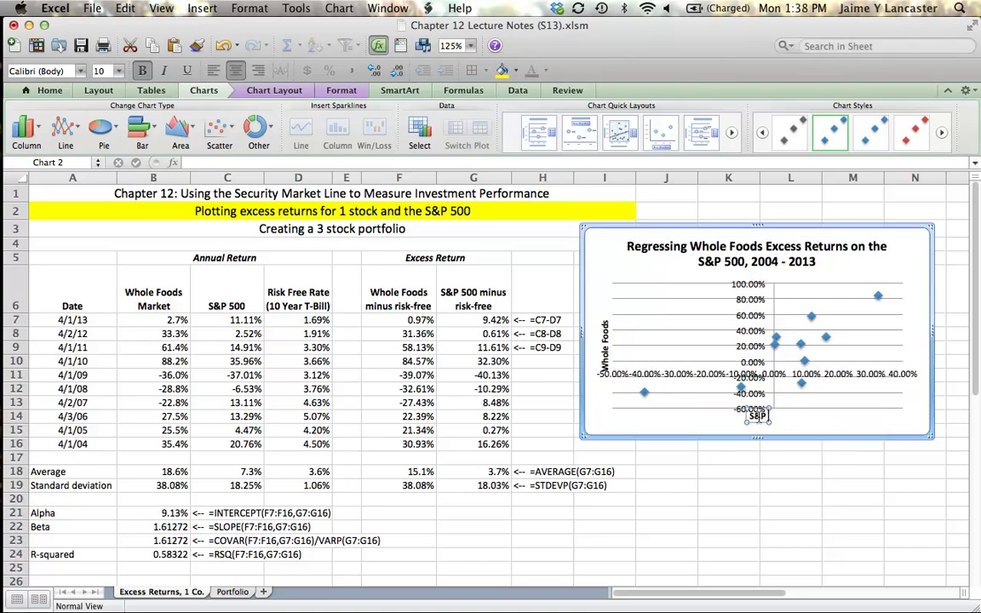
type("00")
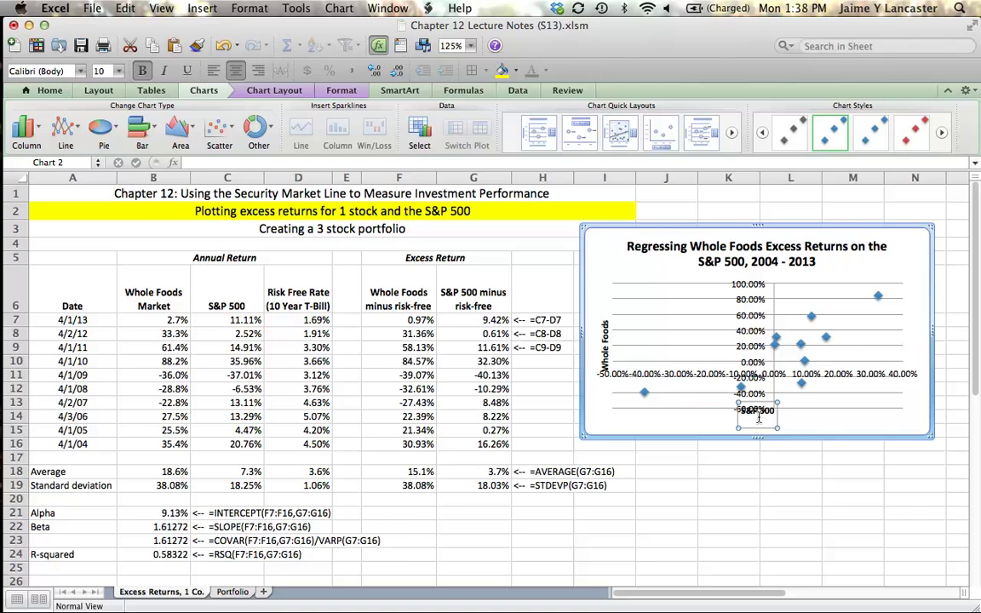
- Move the S&P 500 axis title slightly down, clear of the lowest vertical axis label
left_click(755, 431)
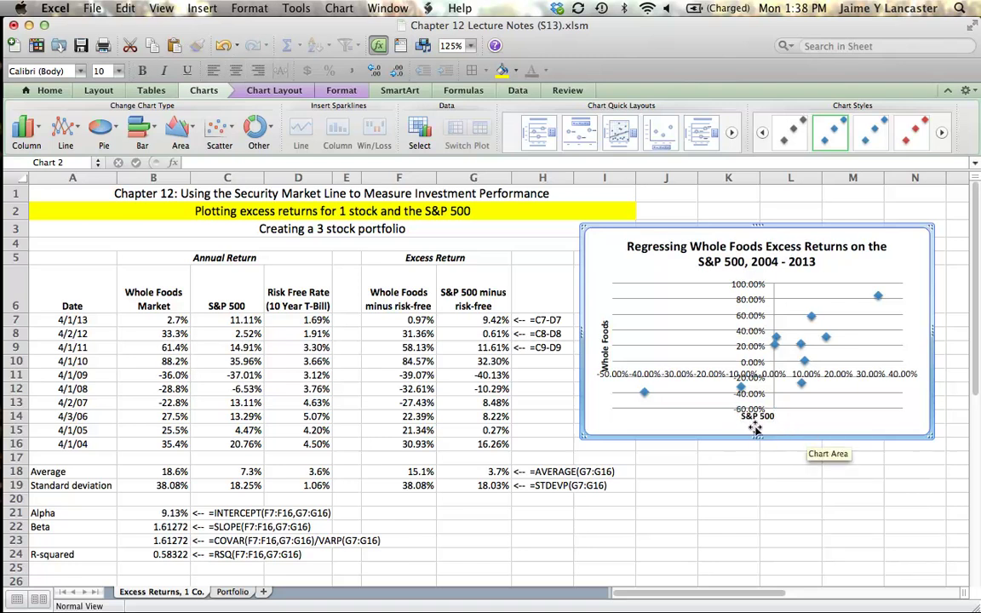
left_click(755, 422)
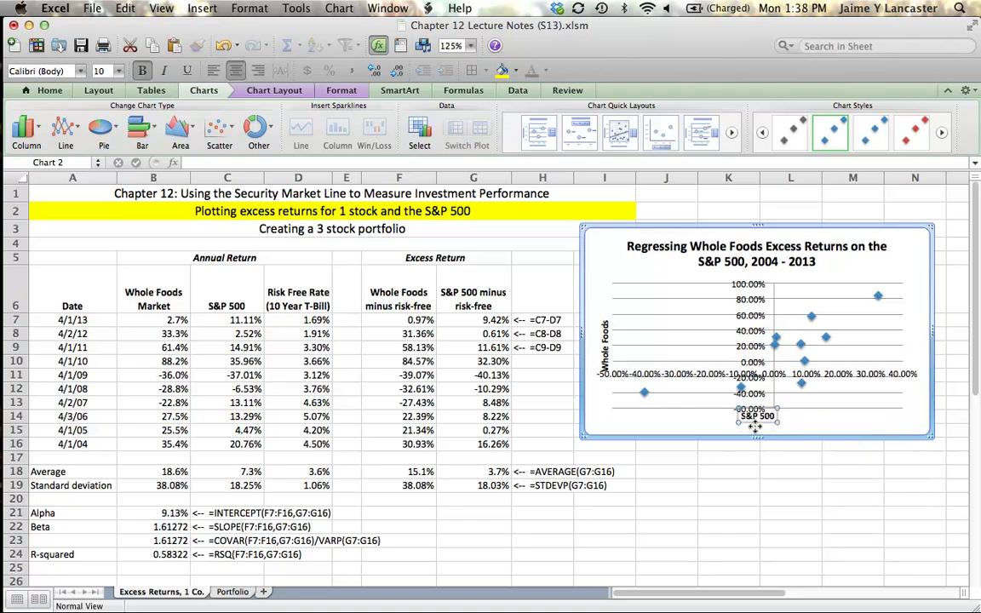
left_click_drag(756, 426, 756, 435)
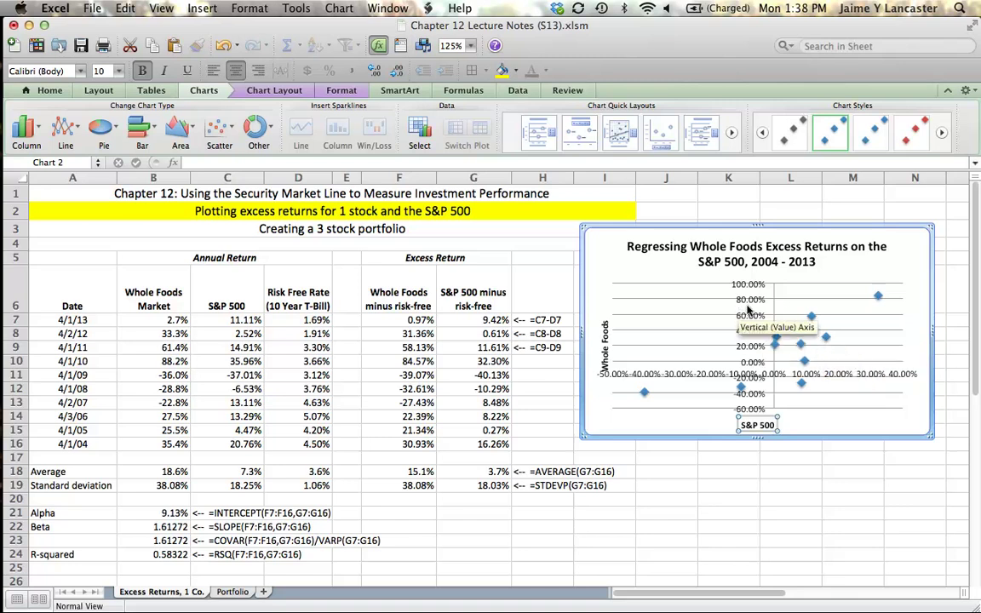
- Add a linear trendline to the excess return points, displaying its equation and R-squared value on the chart
left_click(825, 338)
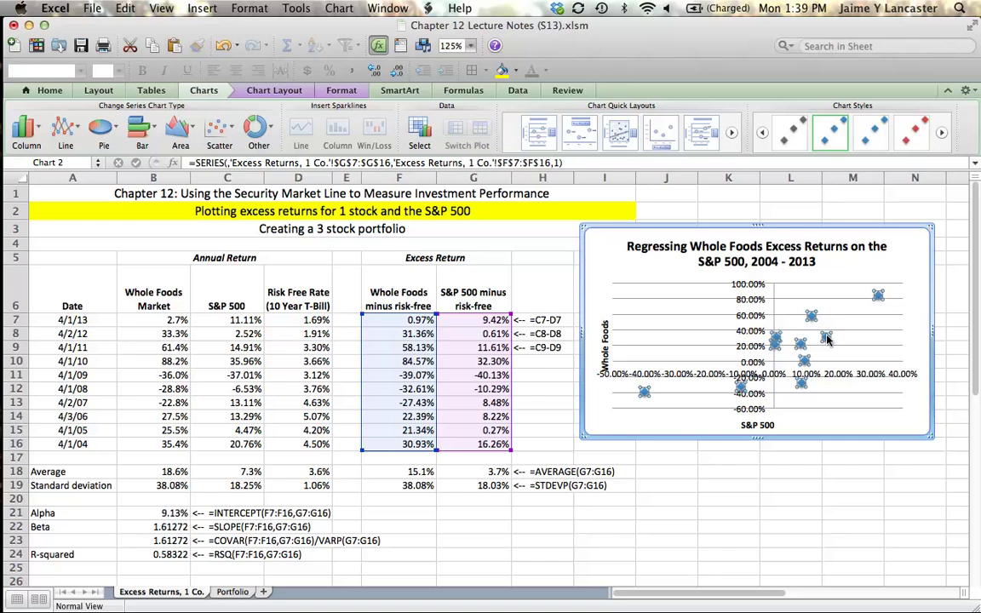
right_click(825, 338)
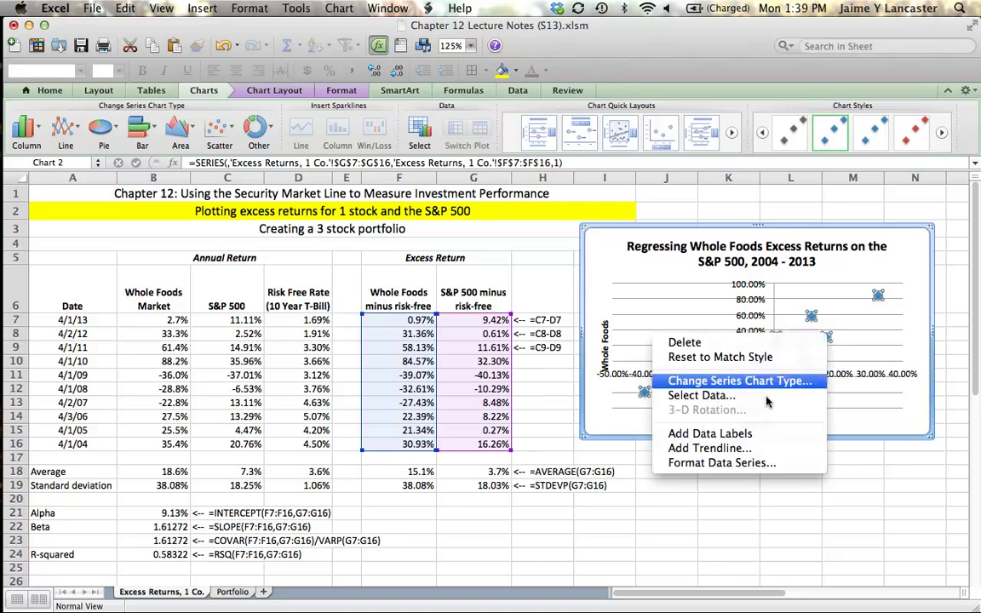
left_click(741, 453)
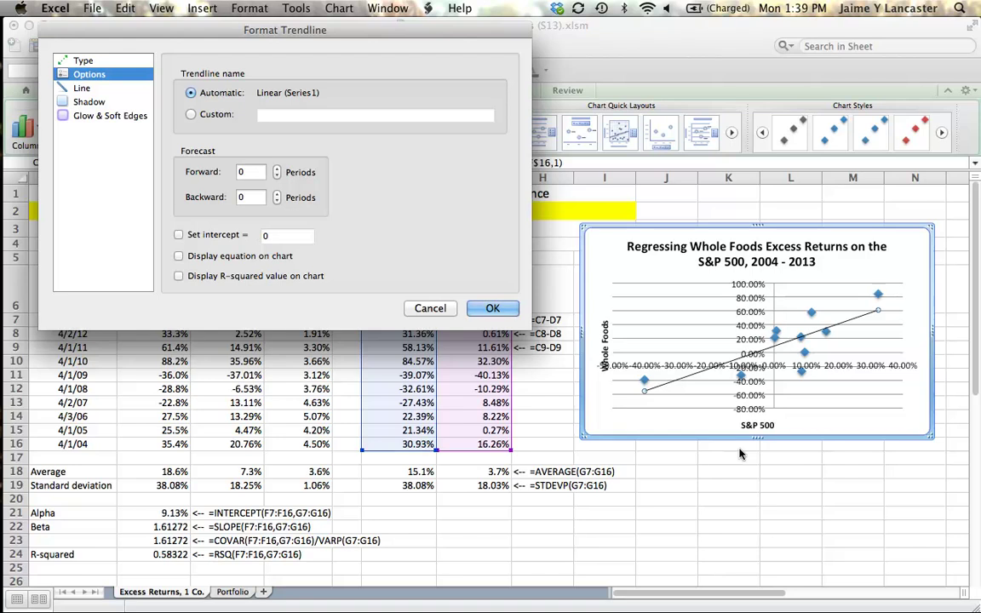
left_click(77, 60)
left_click(85, 101)
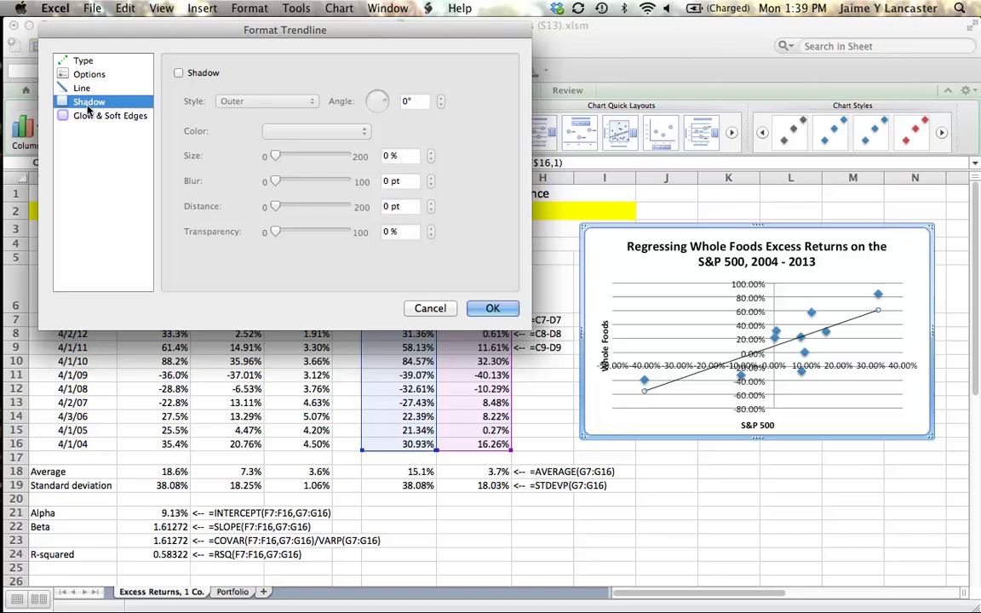
left_click(89, 75)
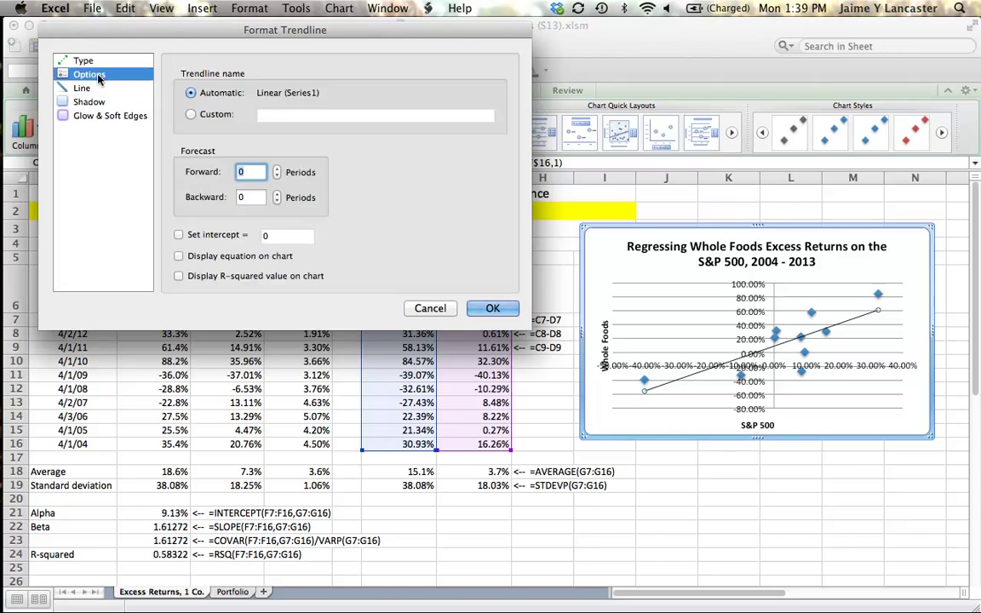
left_click(179, 257)
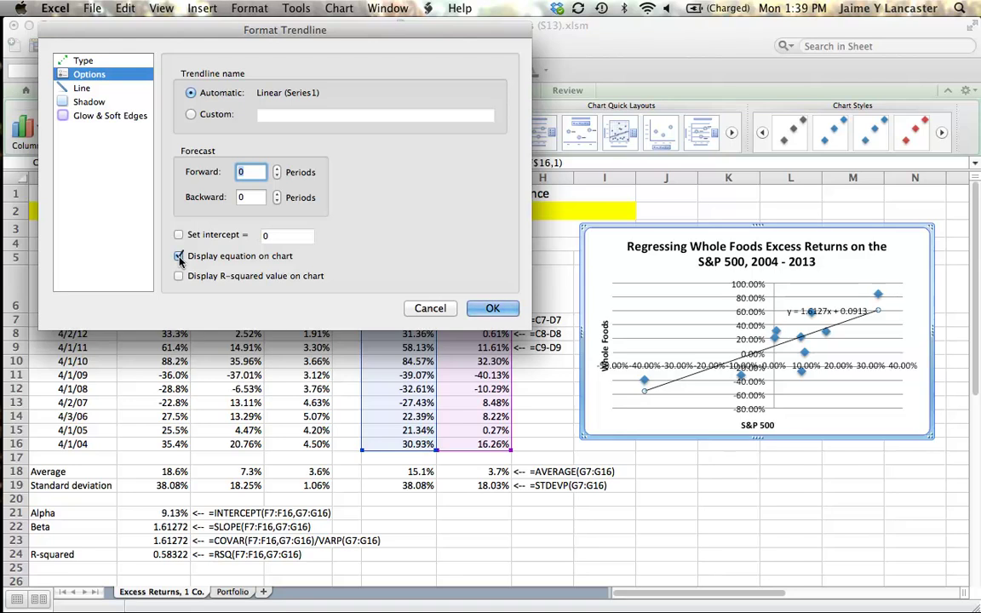
left_click(179, 276)
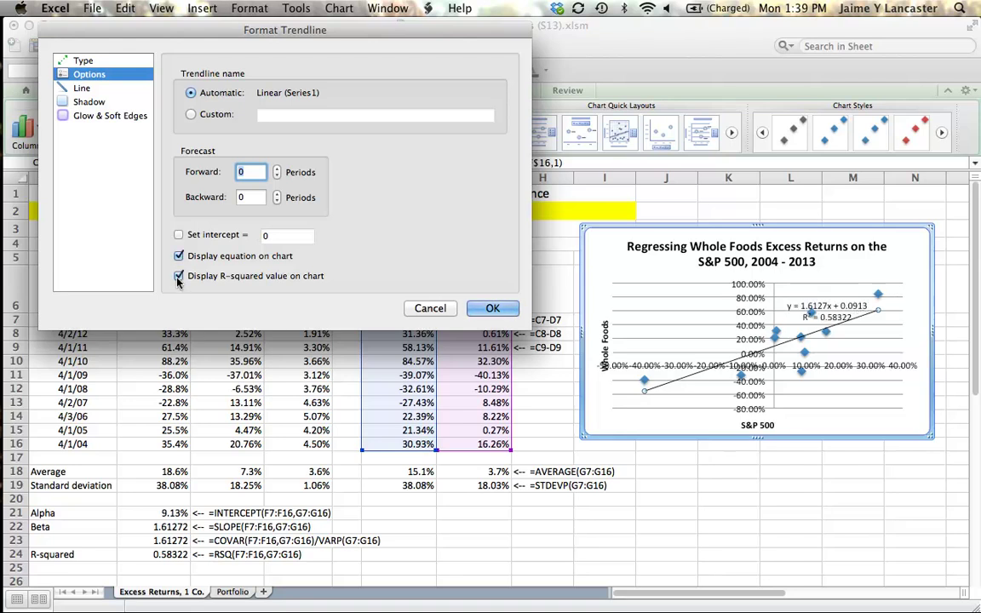
left_click(492, 308)
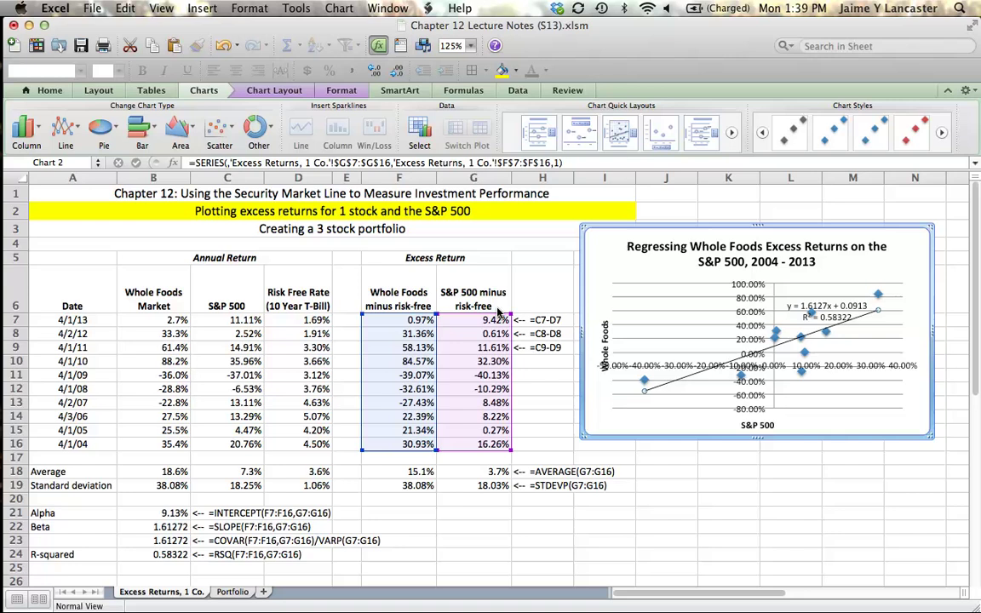
- Move the trendline equation label to the chart's lower-left area and shift the Whole Foods axis title outward, away from the axis labels
left_click_drag(834, 313, 672, 428)
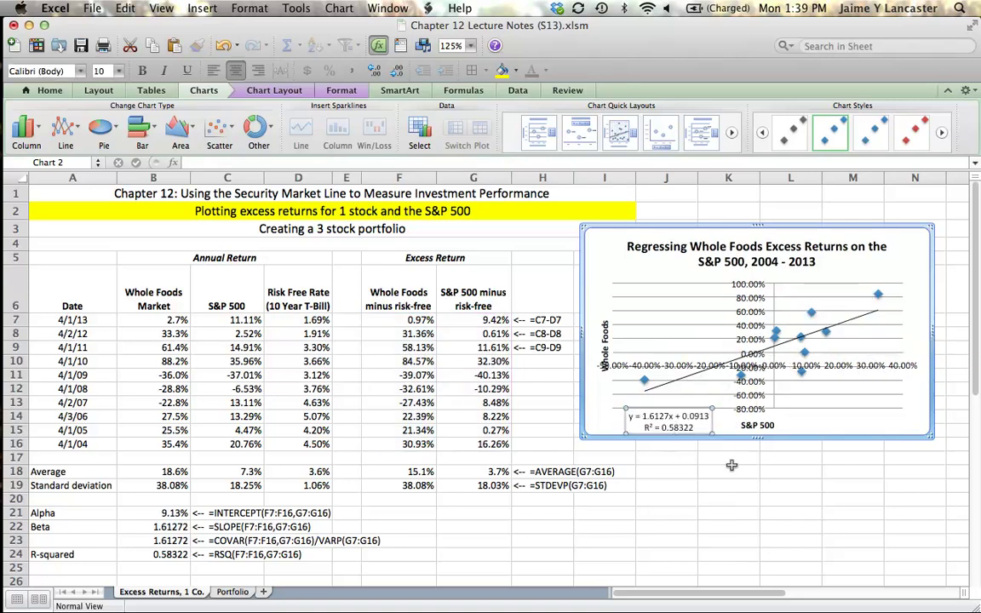
left_click(606, 343)
left_click_drag(605, 343, 595, 343)
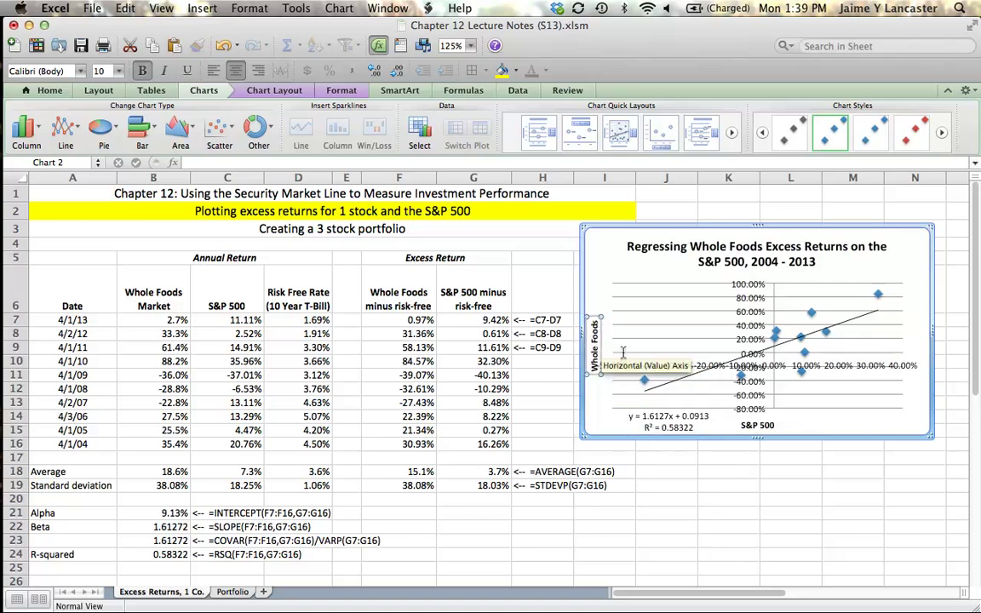
- Review the alpha, beta and R-squared results in B21, B22 and B24 against the trendline equation and R² on the chart
left_click(859, 421)
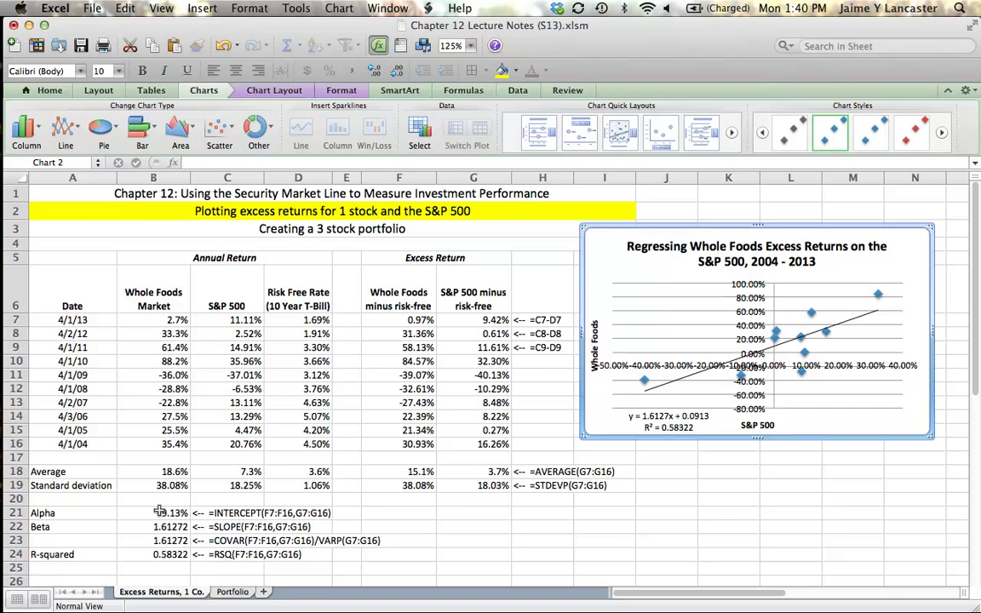
left_click(158, 511)
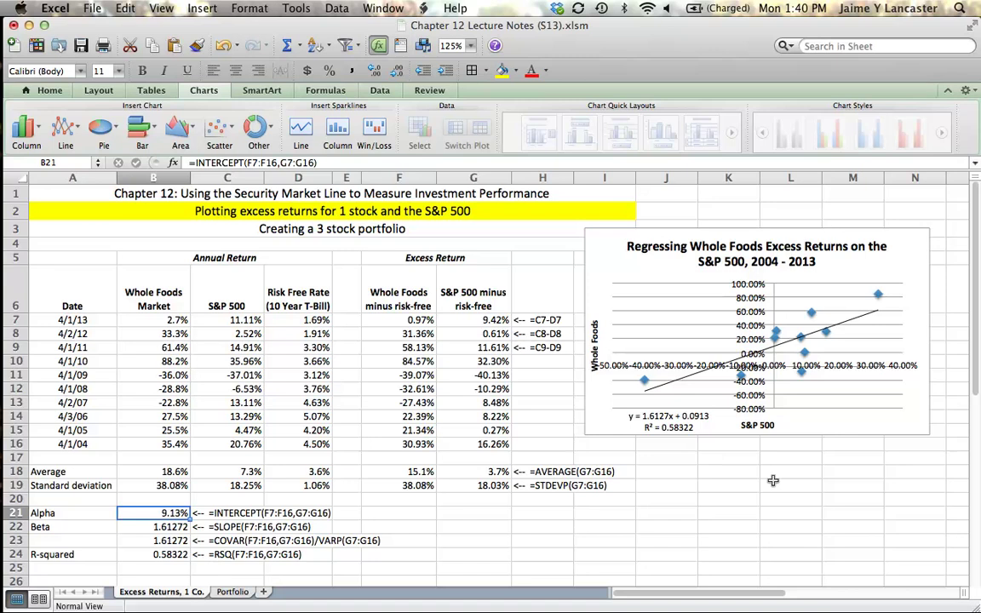
left_click(143, 554)
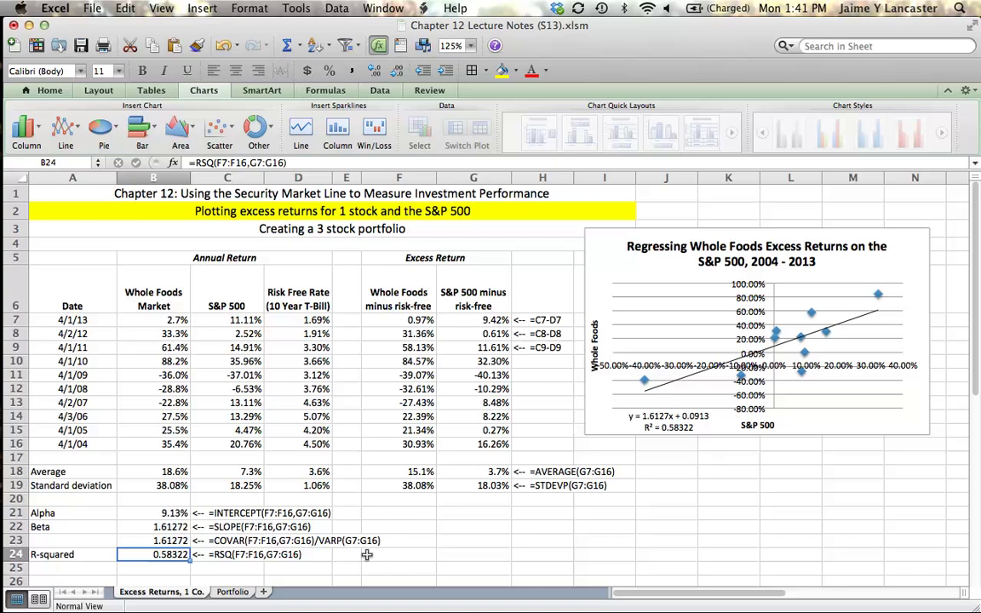
left_click(170, 513)
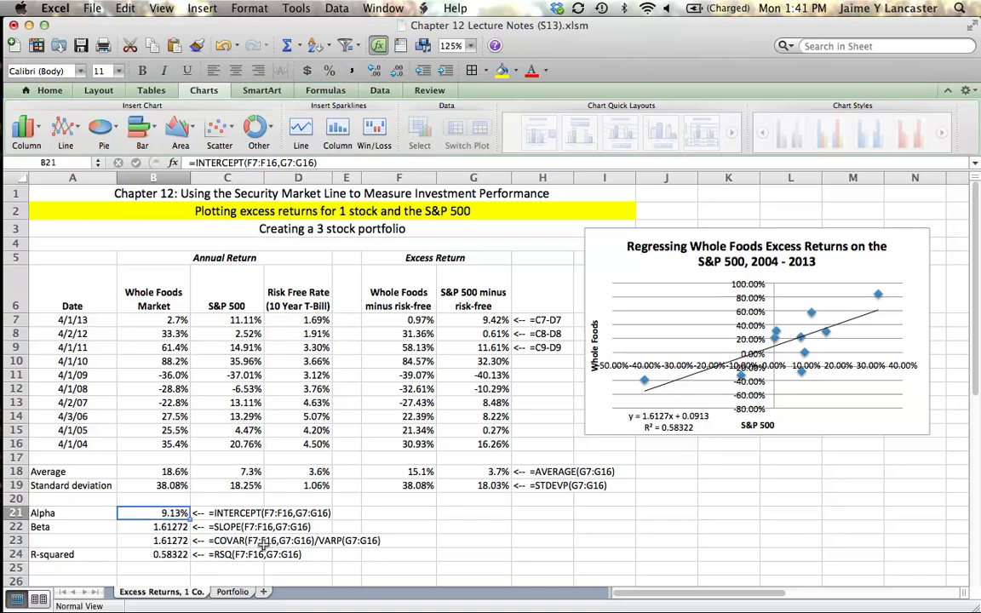
left_click(175, 526)
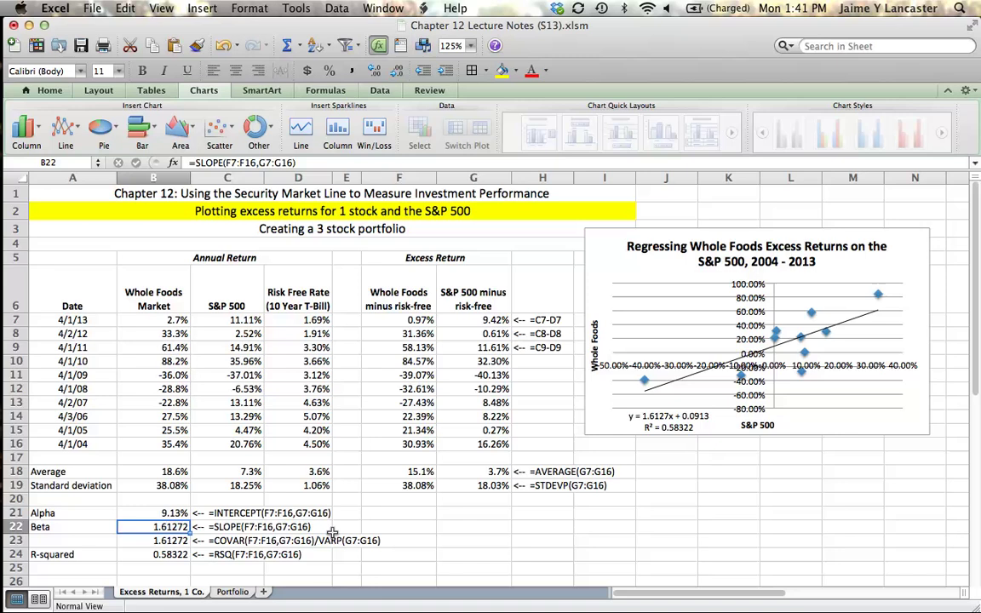
left_click(146, 555)
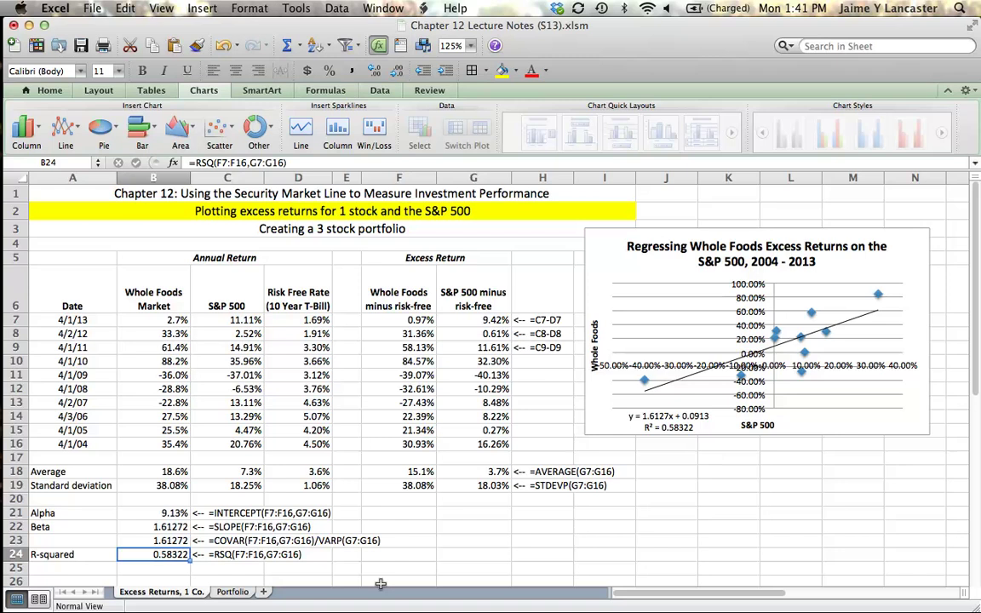
mouse_move(4, 464)
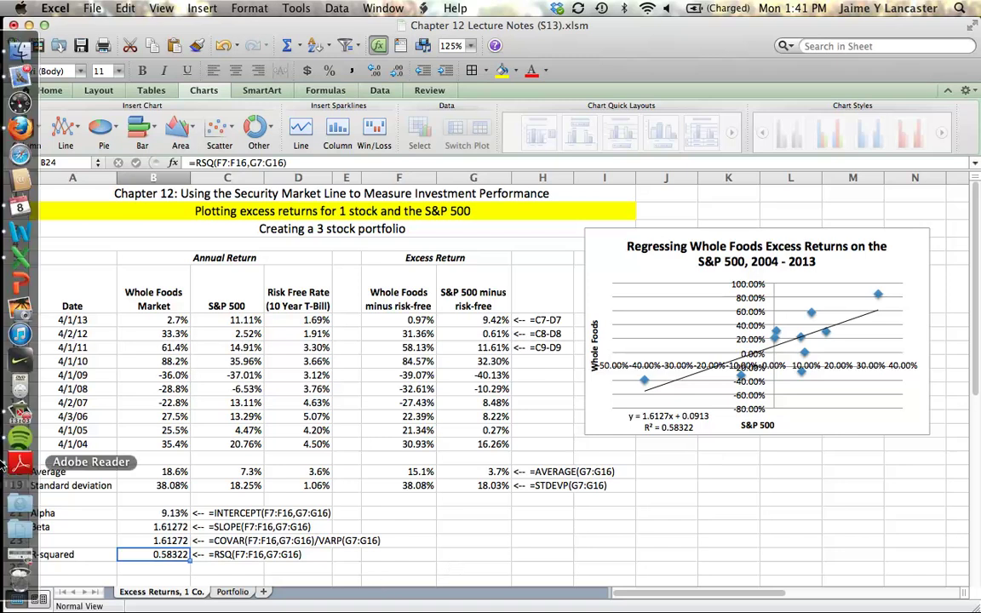
left_click(21, 413)
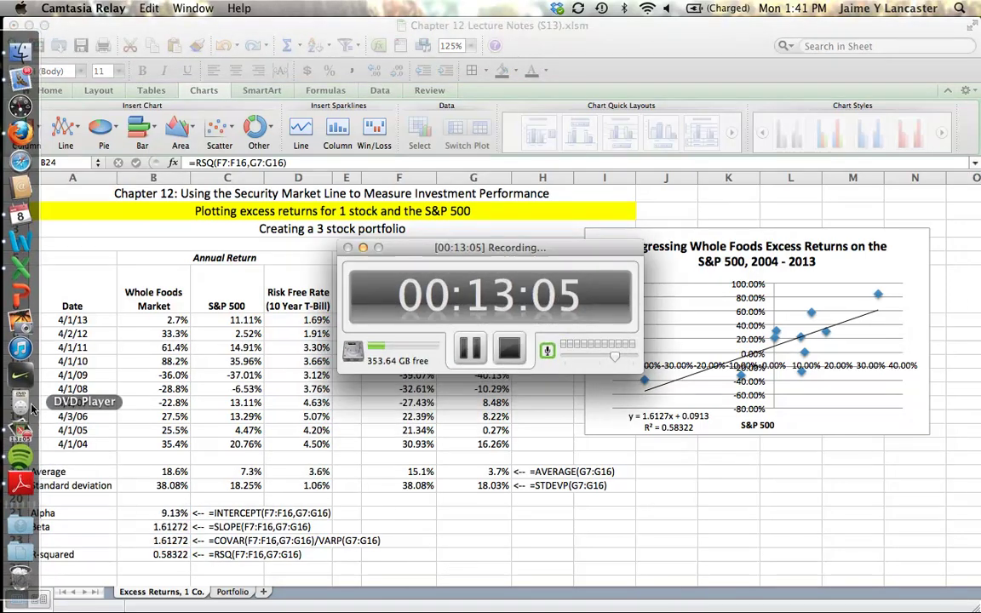